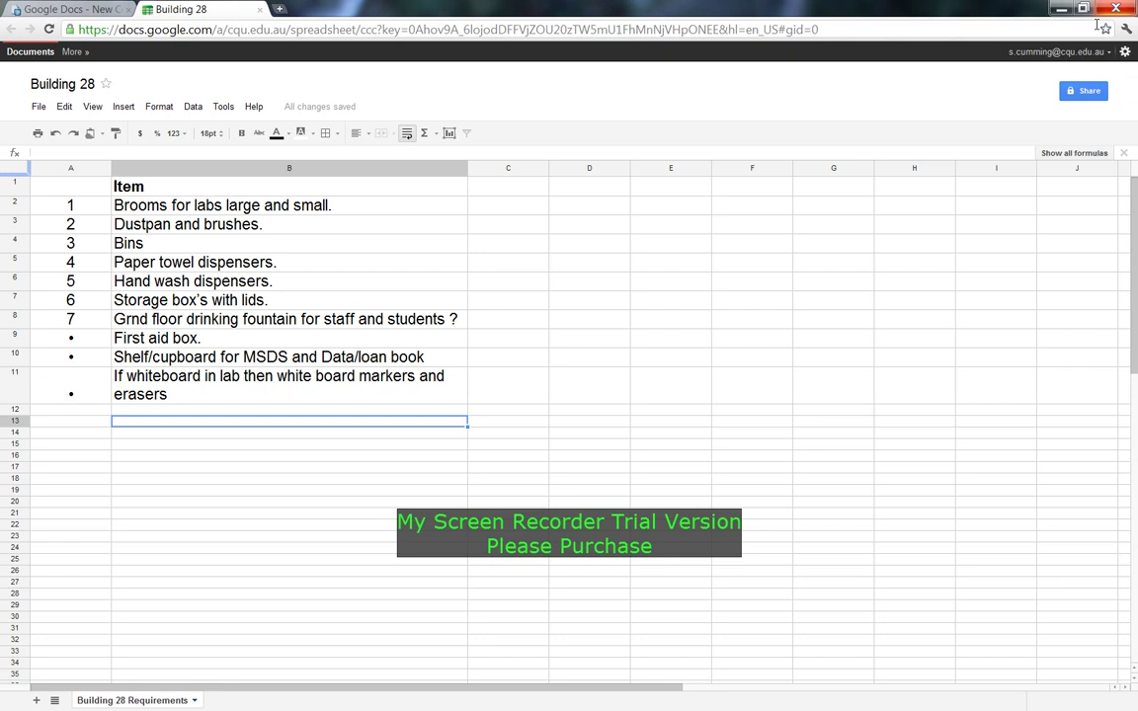
Open a new blank Chrome tab next to the Google Docs and Building 28 tabs.
left_click(281, 9)
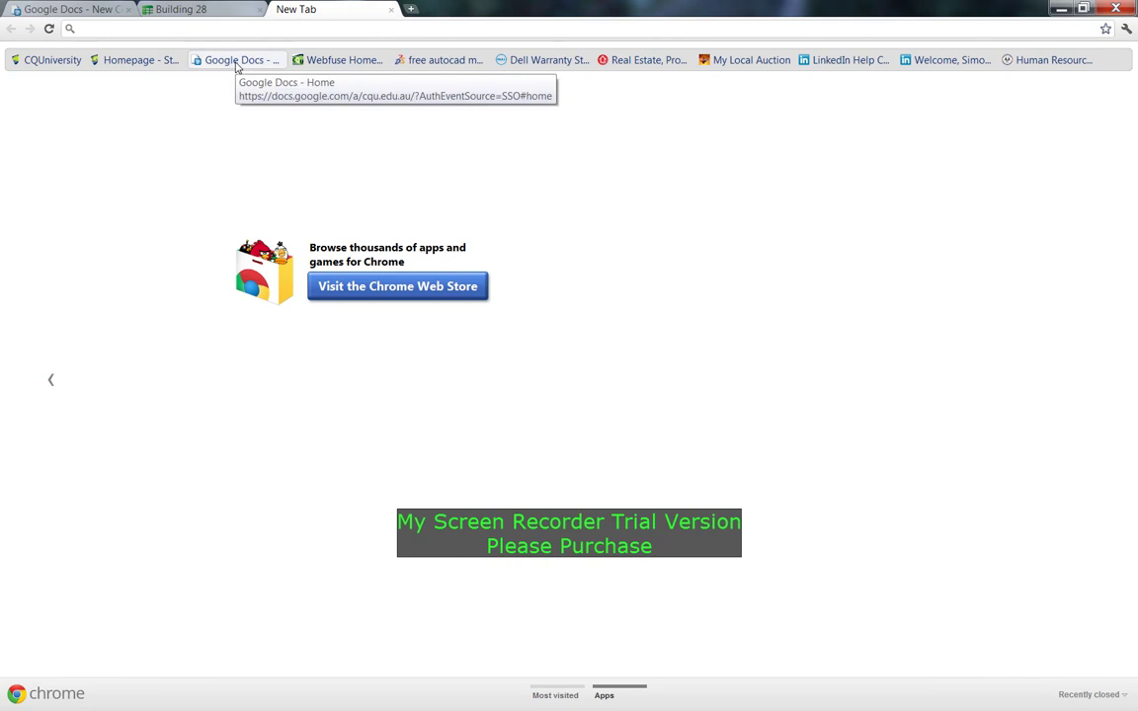
Go from the CQU homepage through Staff Portal and My Portal to the CQUniversity Docs list.
left_click(113, 61)
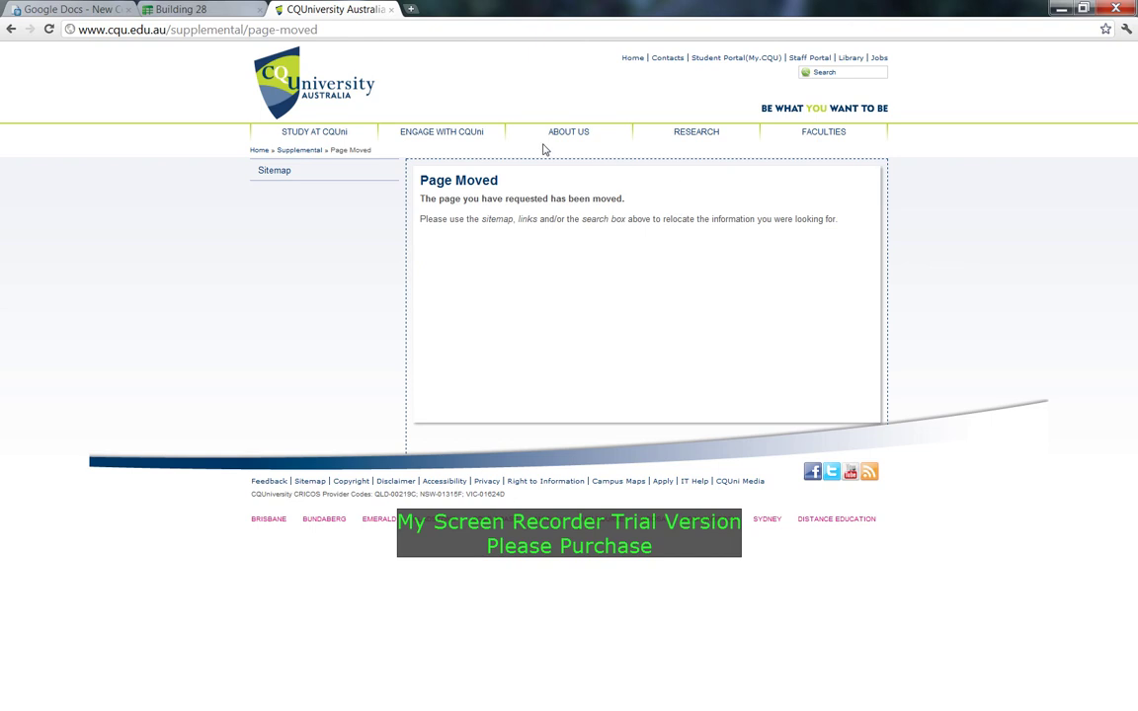
left_click(805, 62)
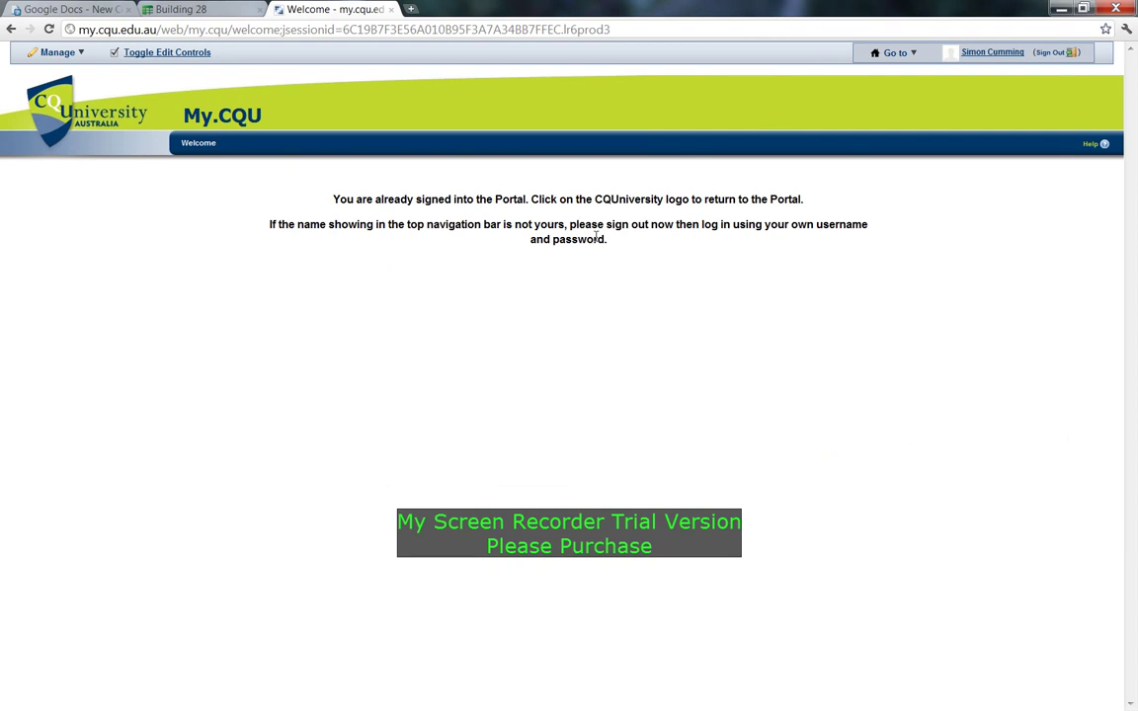
mouse_move(894, 55)
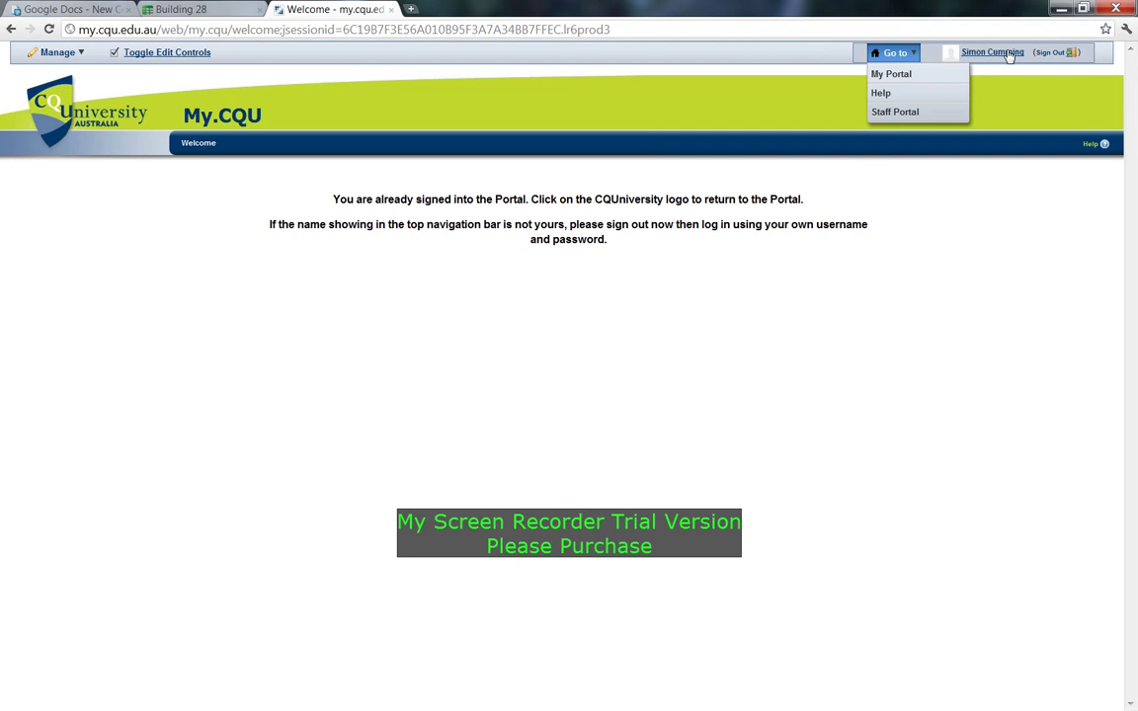
left_click(891, 76)
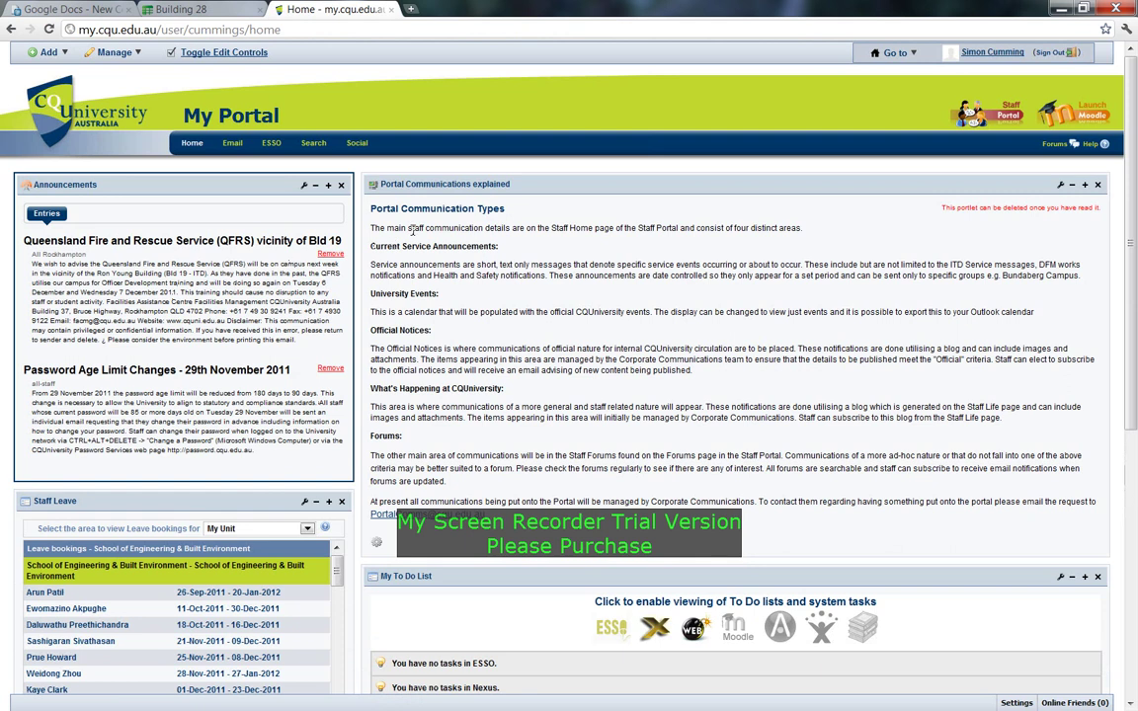
scroll(412, 229, "down", 3)
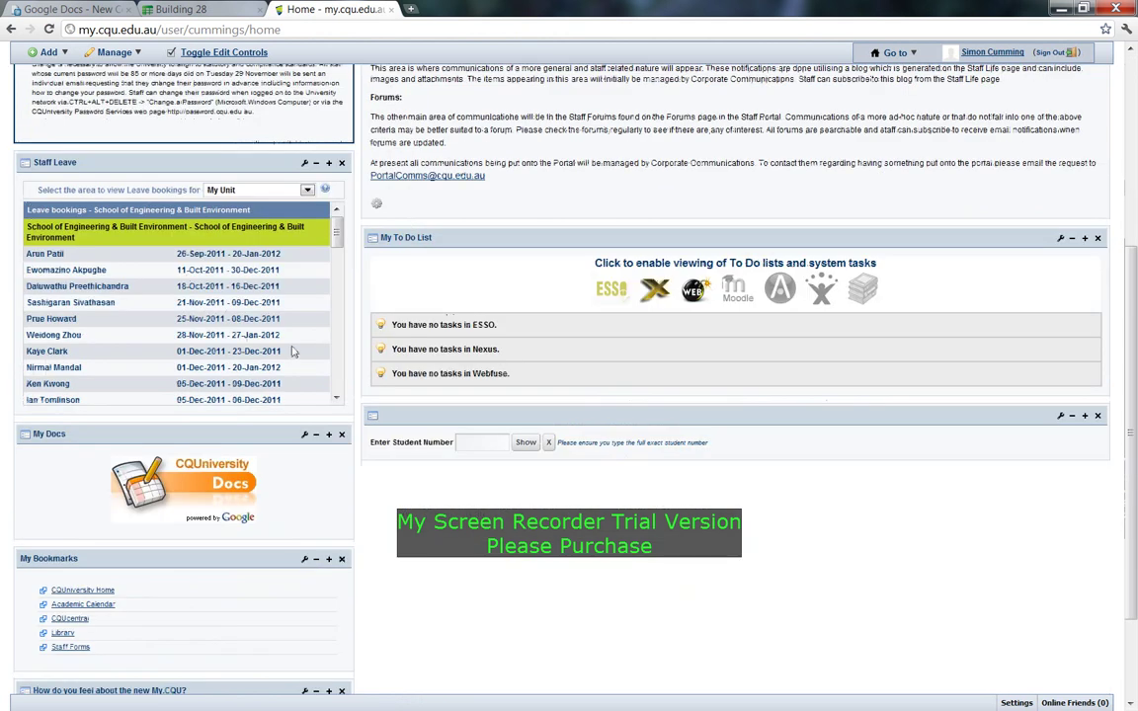
scroll(263, 314, "up", 3)
scroll(247, 464, "down", 3)
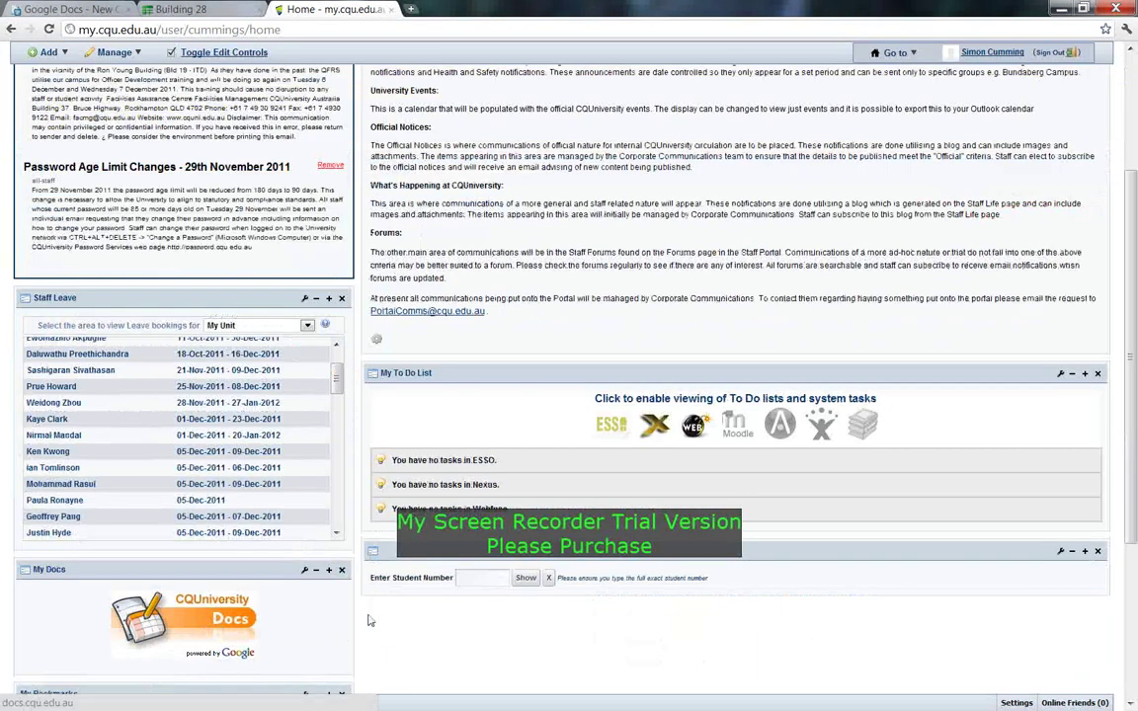
scroll(158, 622, "down", 1)
left_click(148, 487)
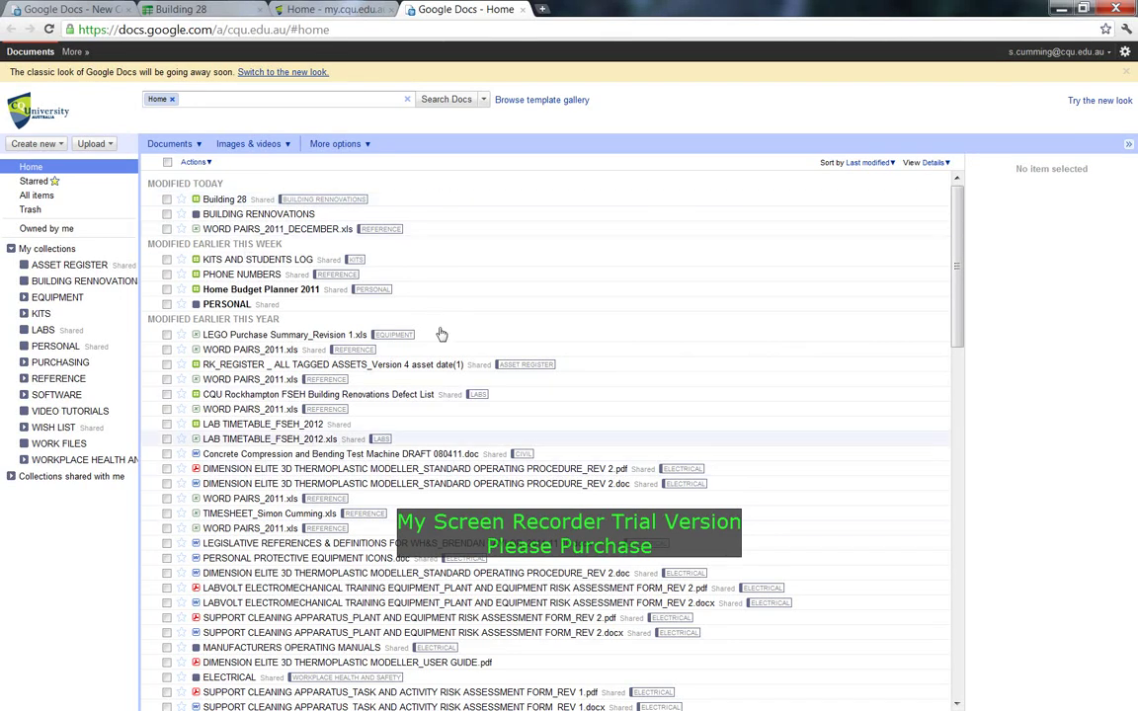
Show the Home document list and widen the collections panel to read full names.
left_click(24, 168)
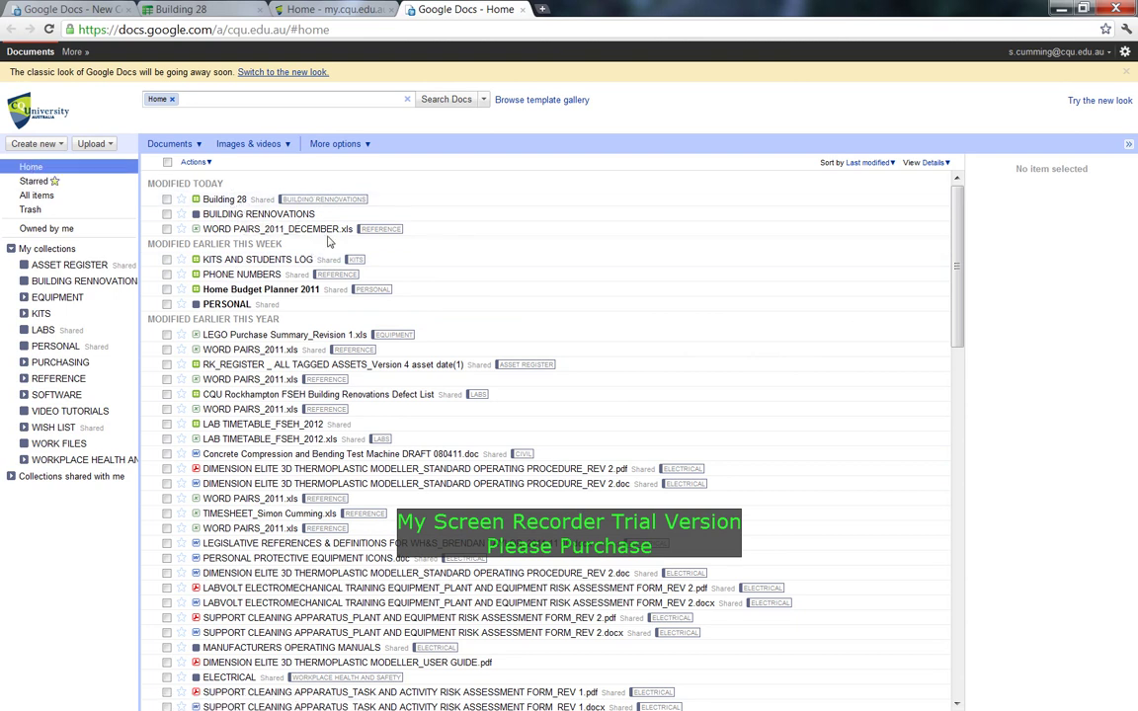
scroll(330, 241, "down", 10)
scroll(333, 241, "up", 8)
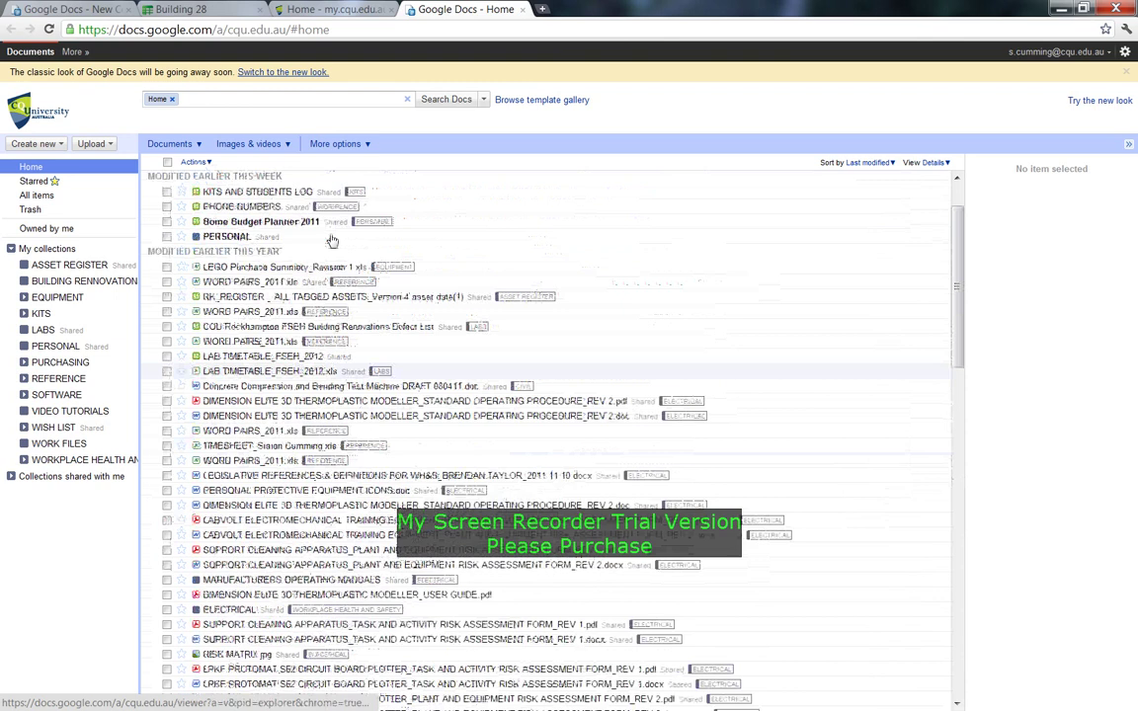
scroll(333, 241, "up", 2)
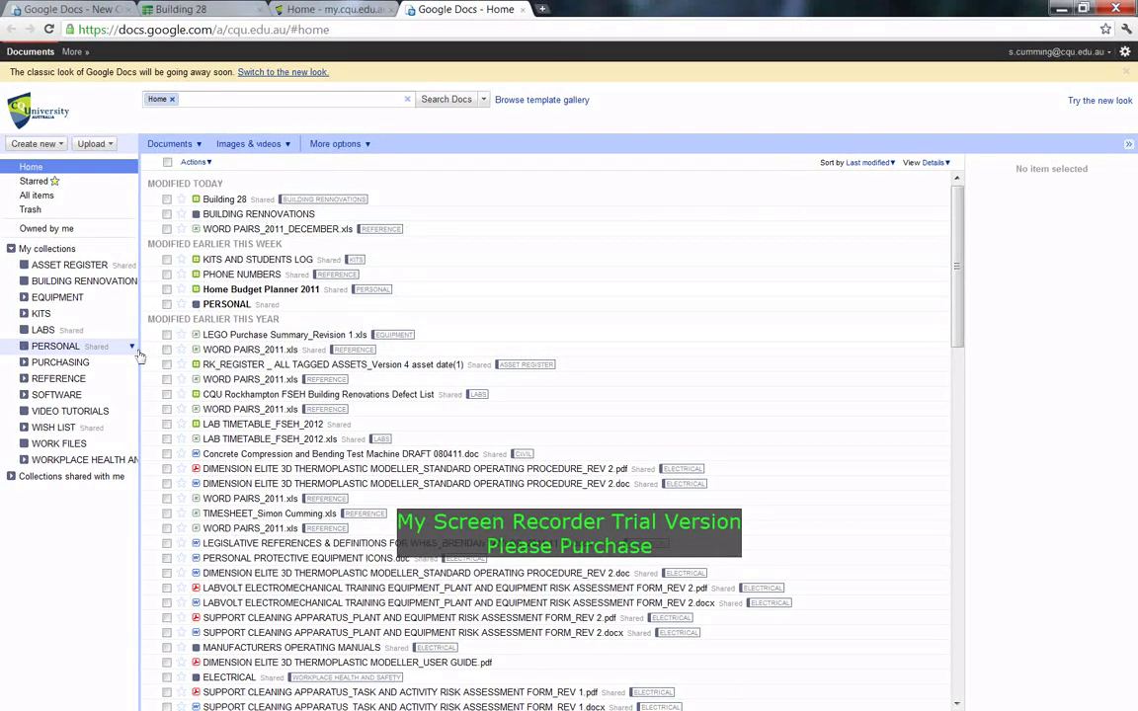
left_click_drag(139, 356, 406, 326)
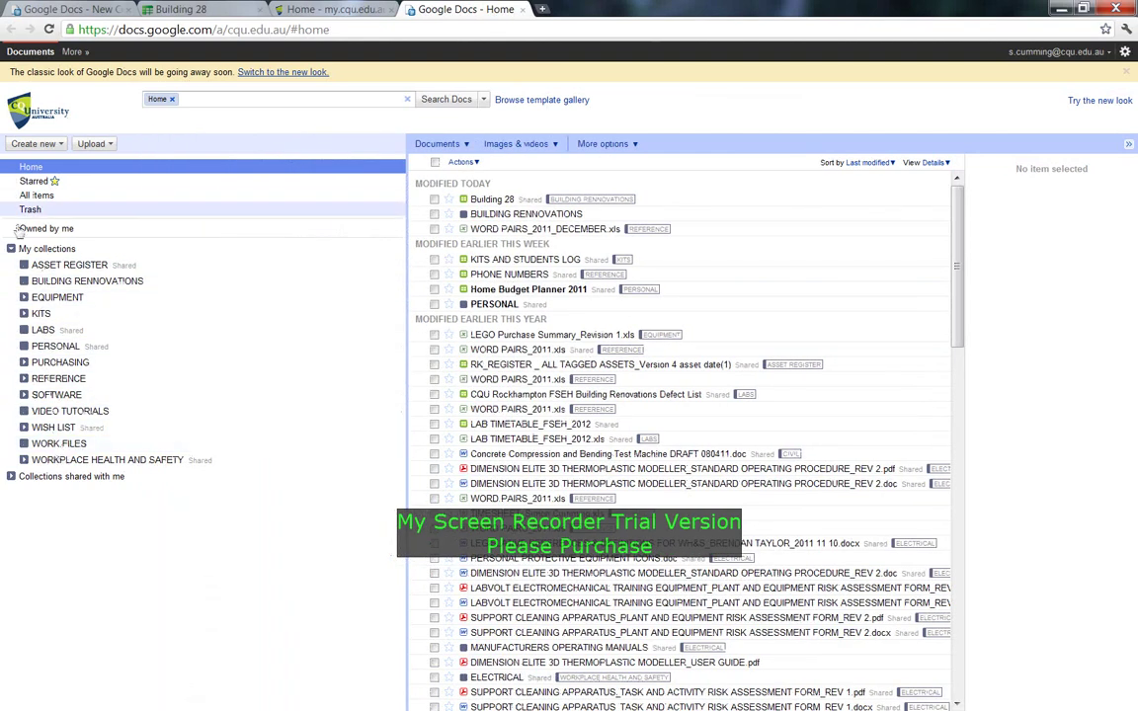
Create a new collection named 'test' under My collections.
left_click(46, 249)
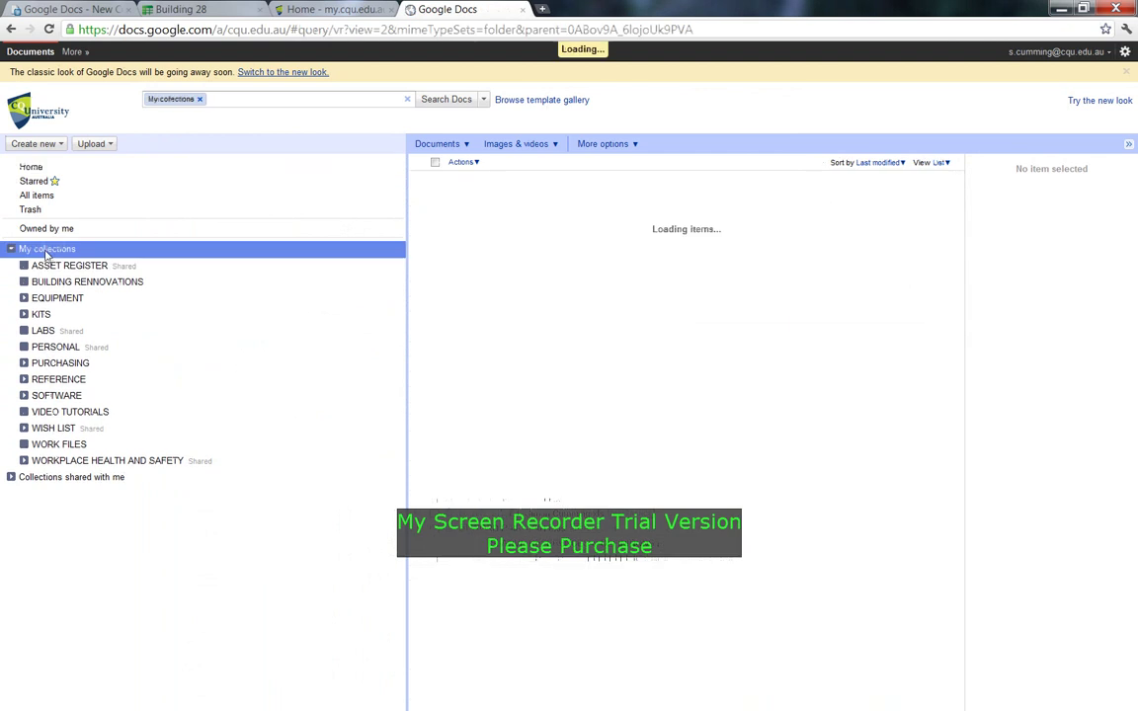
left_click(30, 143)
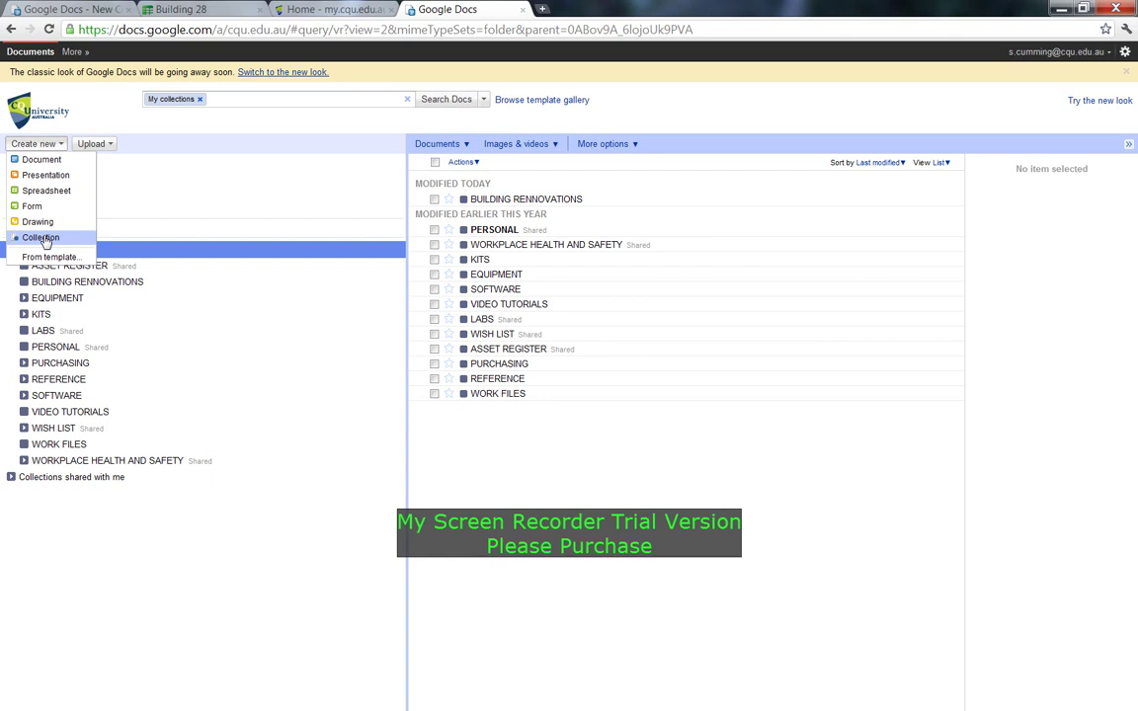
left_click(45, 240)
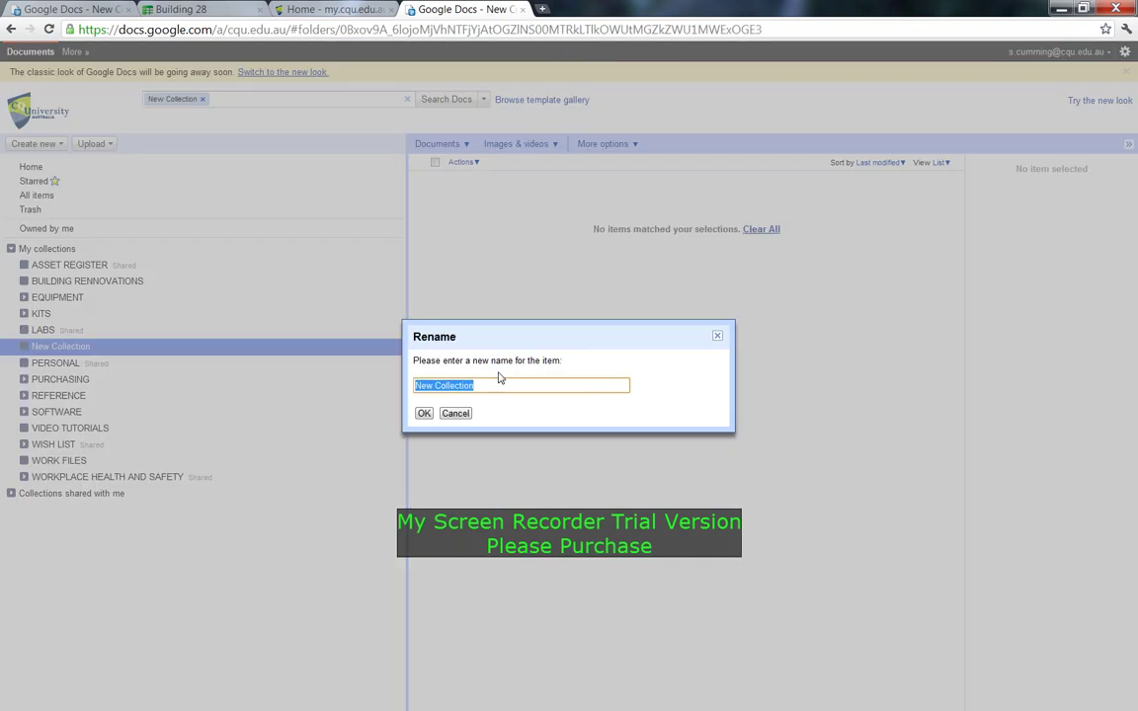
type("test")
left_click(425, 412)
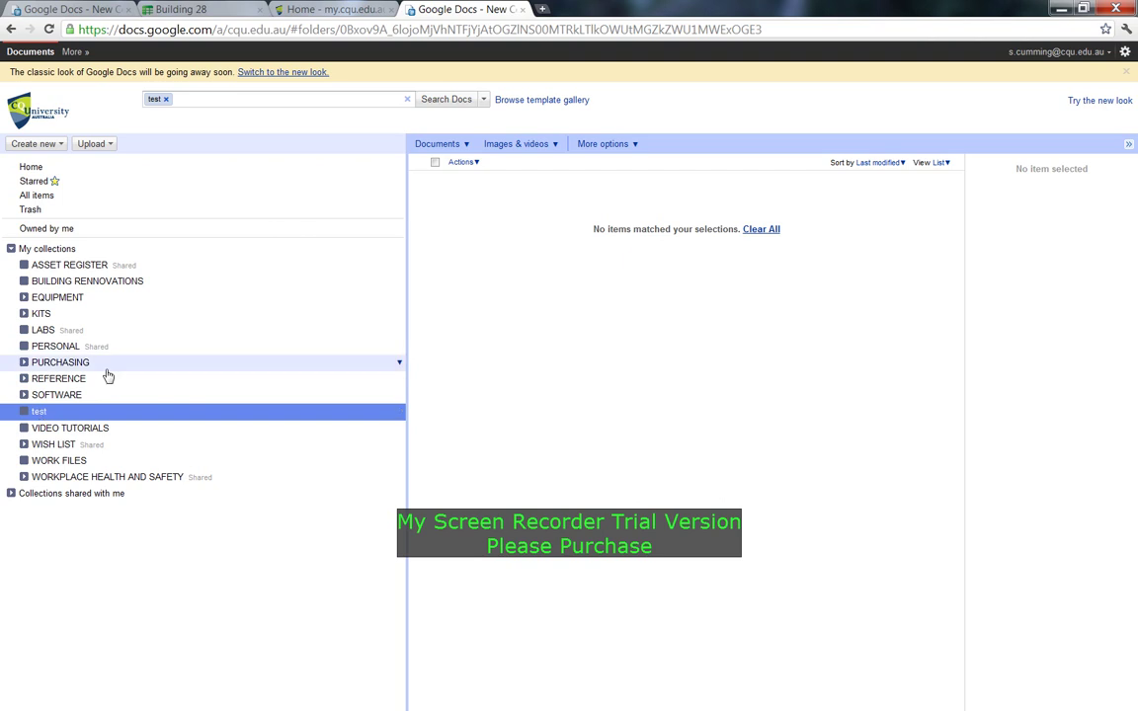
Upload FORM _ PUCHASE REQUISITION CQU_2011 11 29.xls unconverted into 'test' and open it.
left_click(94, 144)
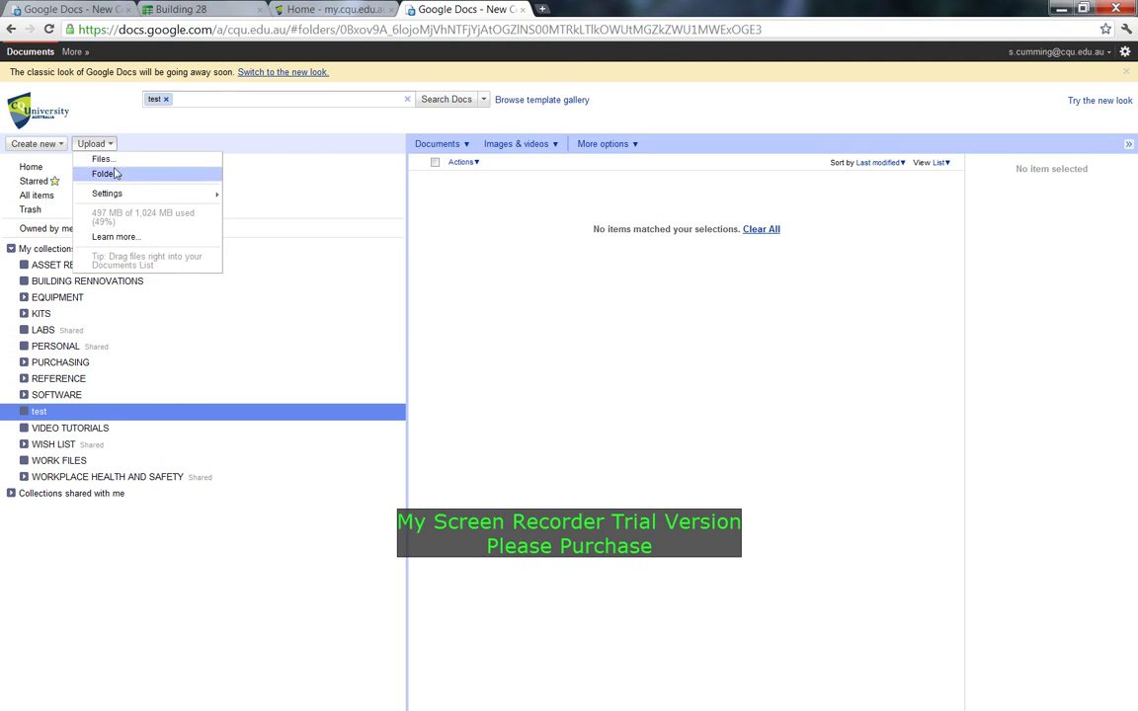
left_click(102, 159)
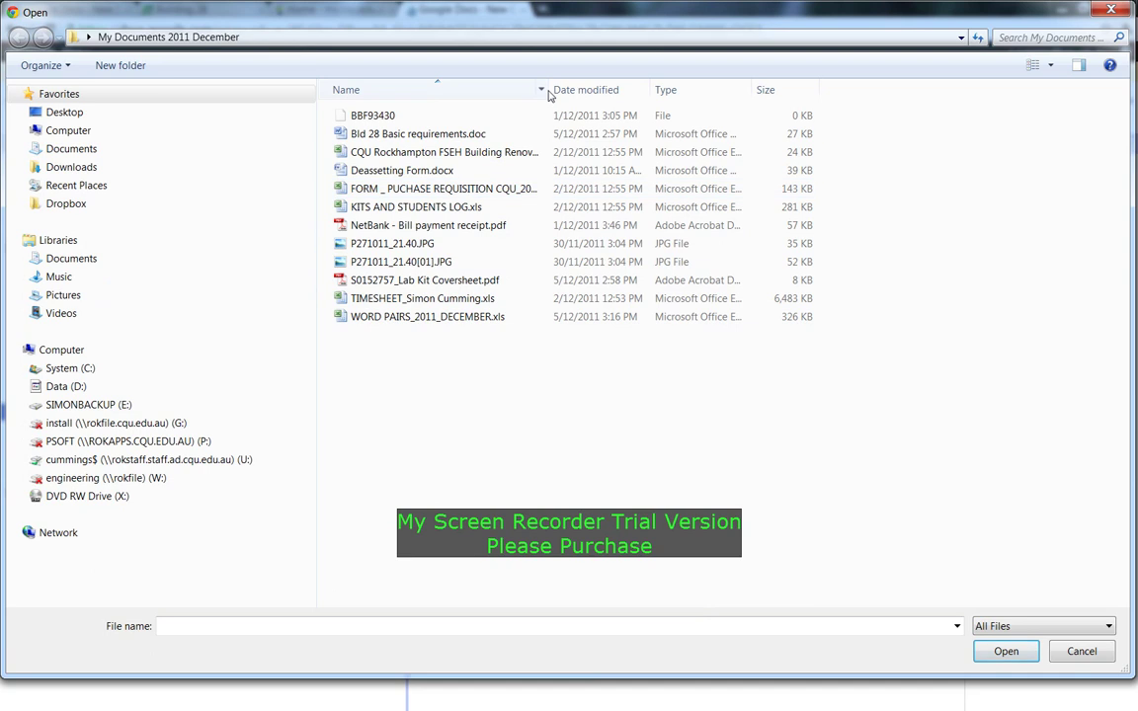
left_click_drag(546, 92, 774, 93)
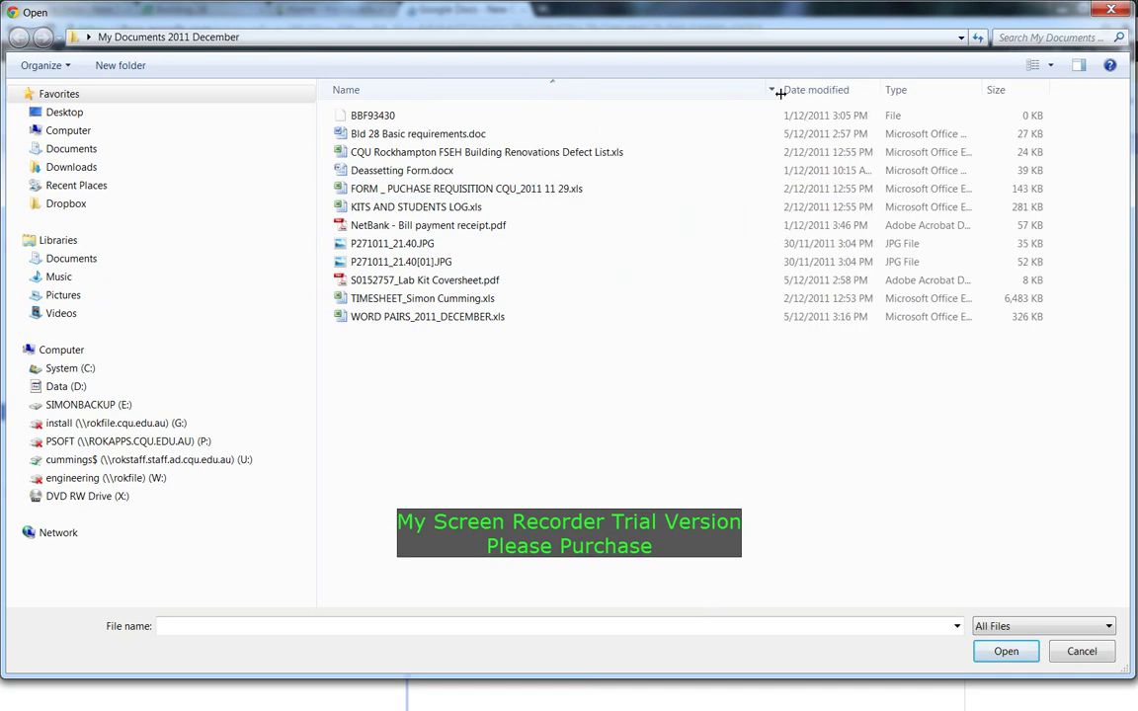
left_click(423, 186)
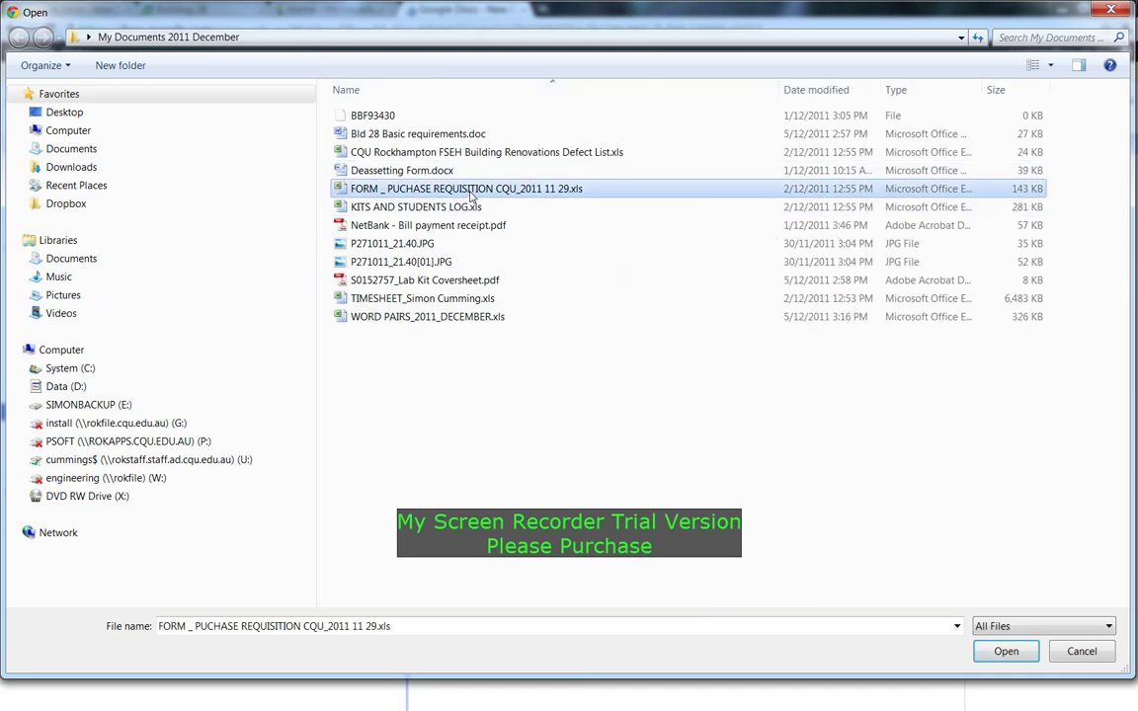
left_click(999, 652)
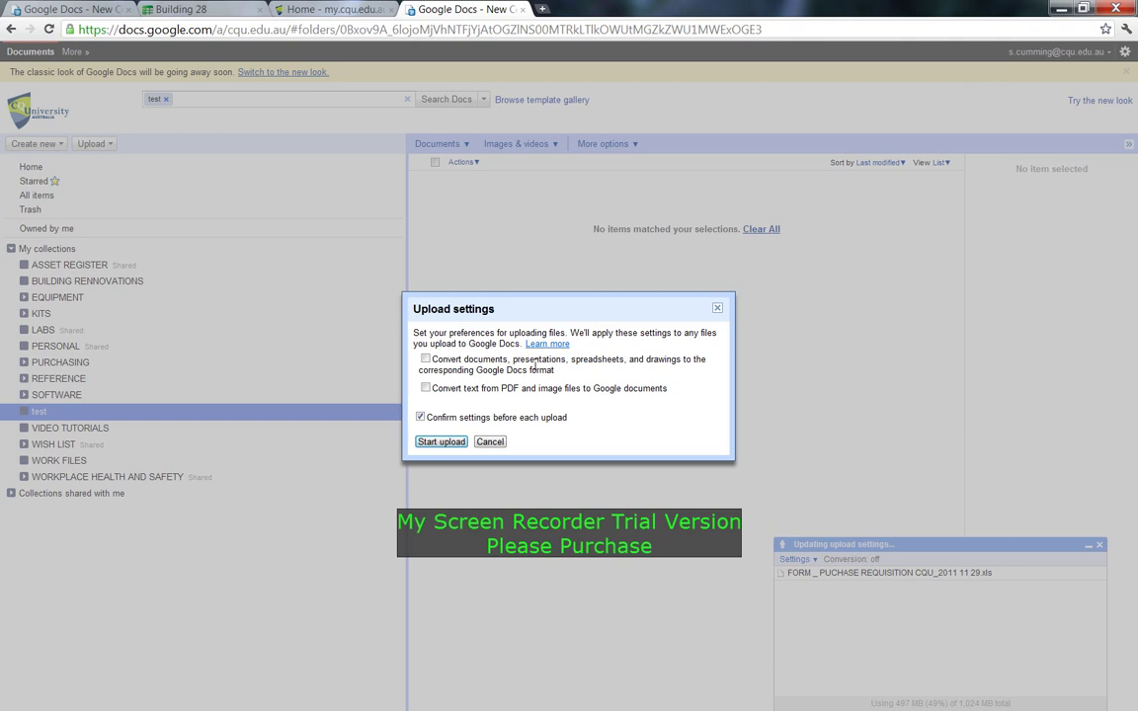
left_click(440, 443)
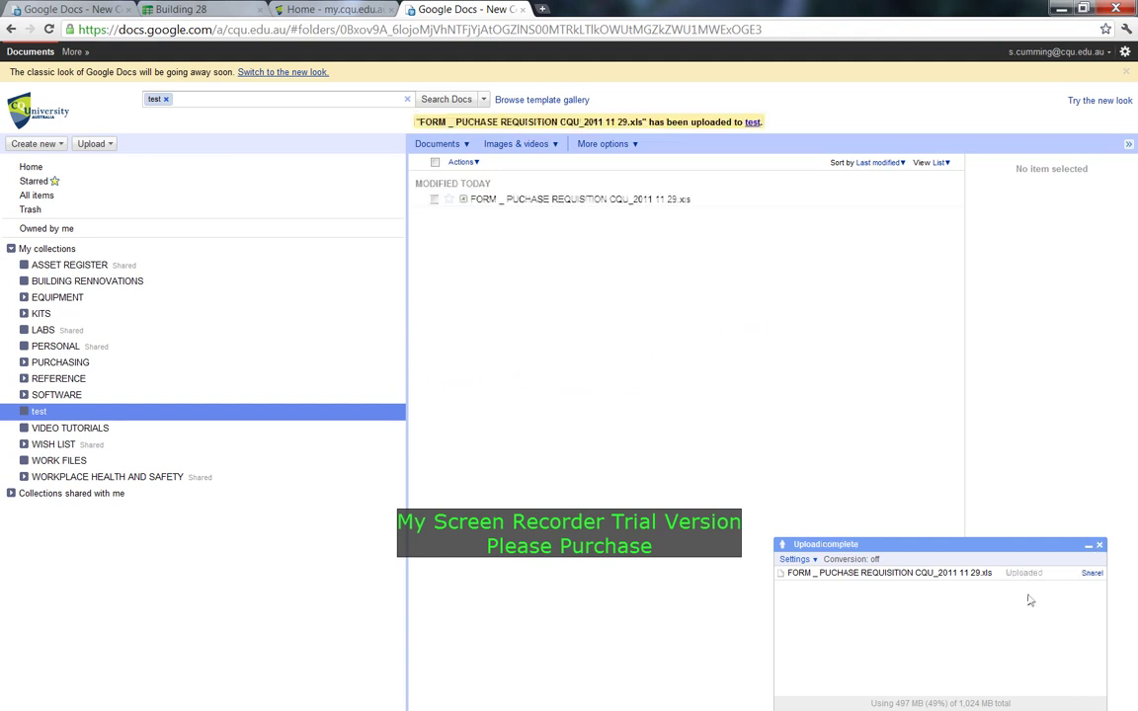
left_click(536, 201)
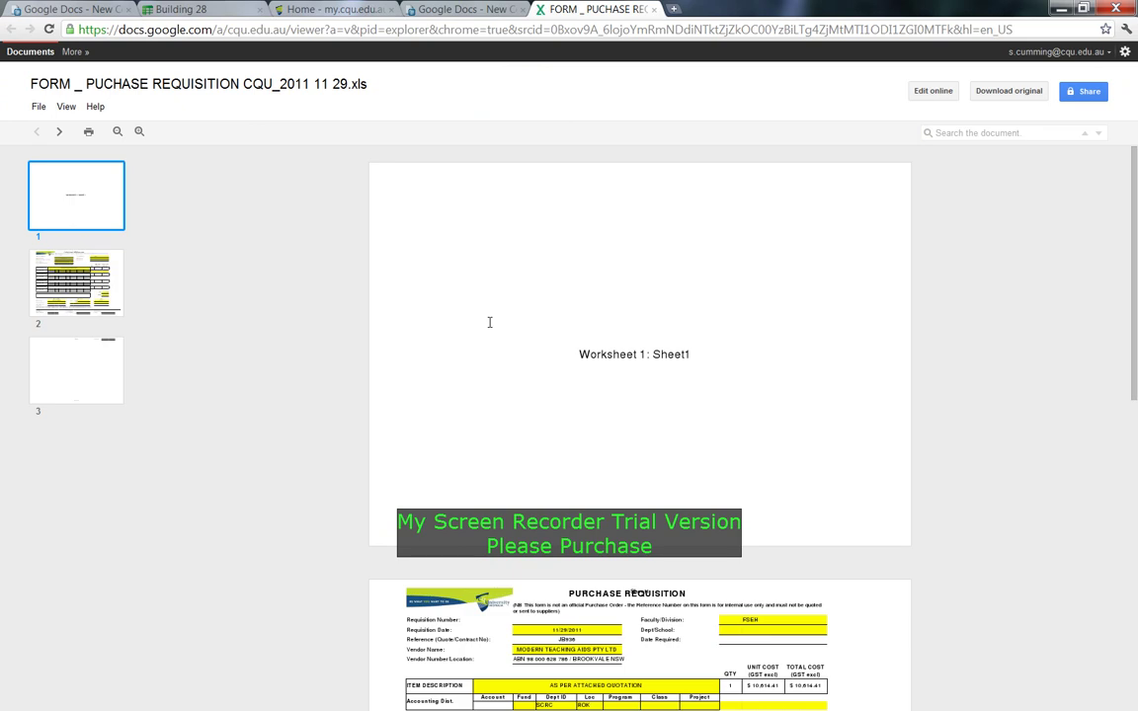
Convert the requisition .xls into an editable Google spreadsheet and inspect cells I24 and I9.
scroll(489, 317, "down", 5)
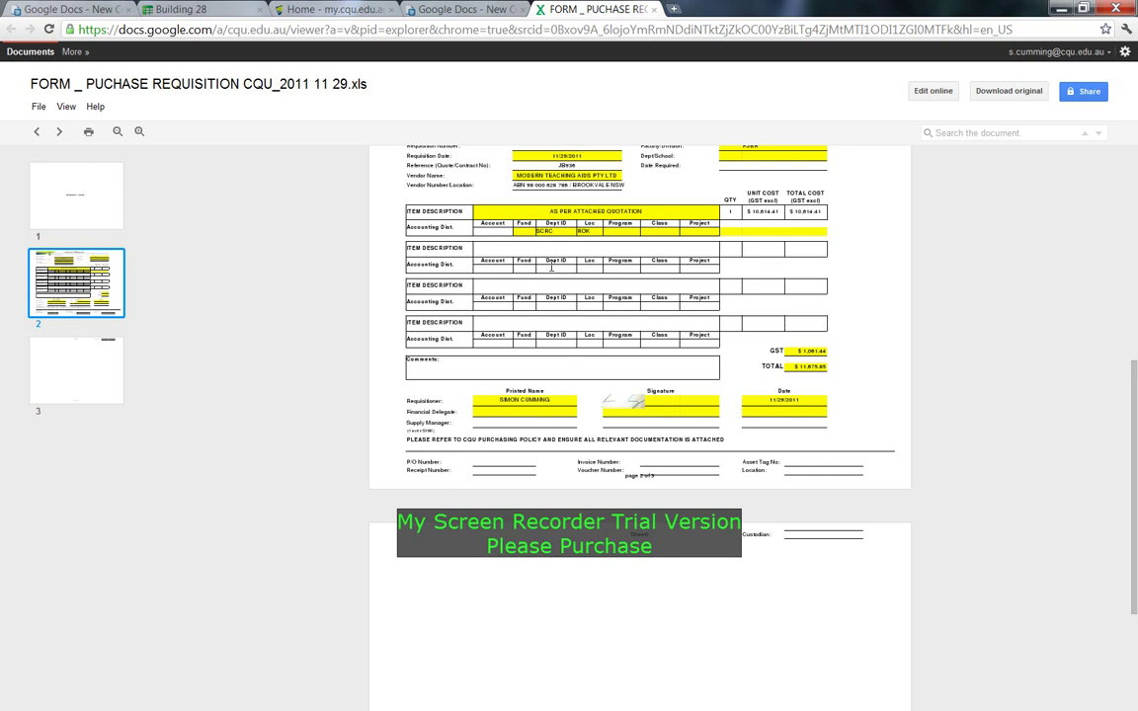
left_click(932, 94)
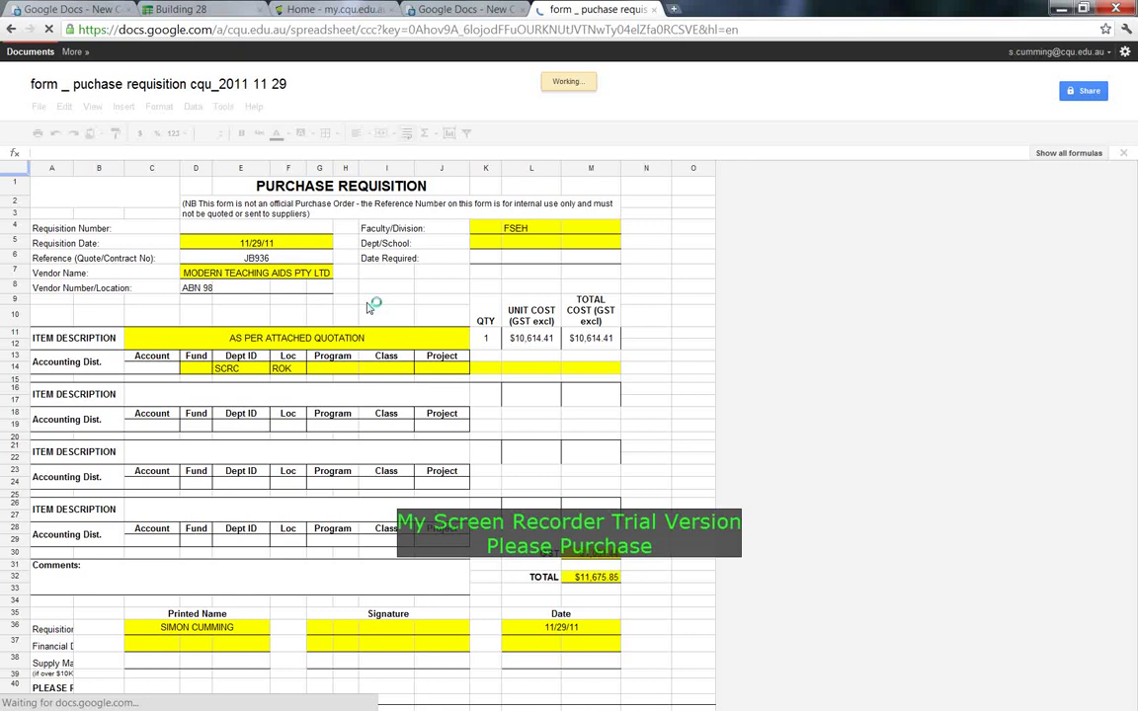
left_click(405, 386)
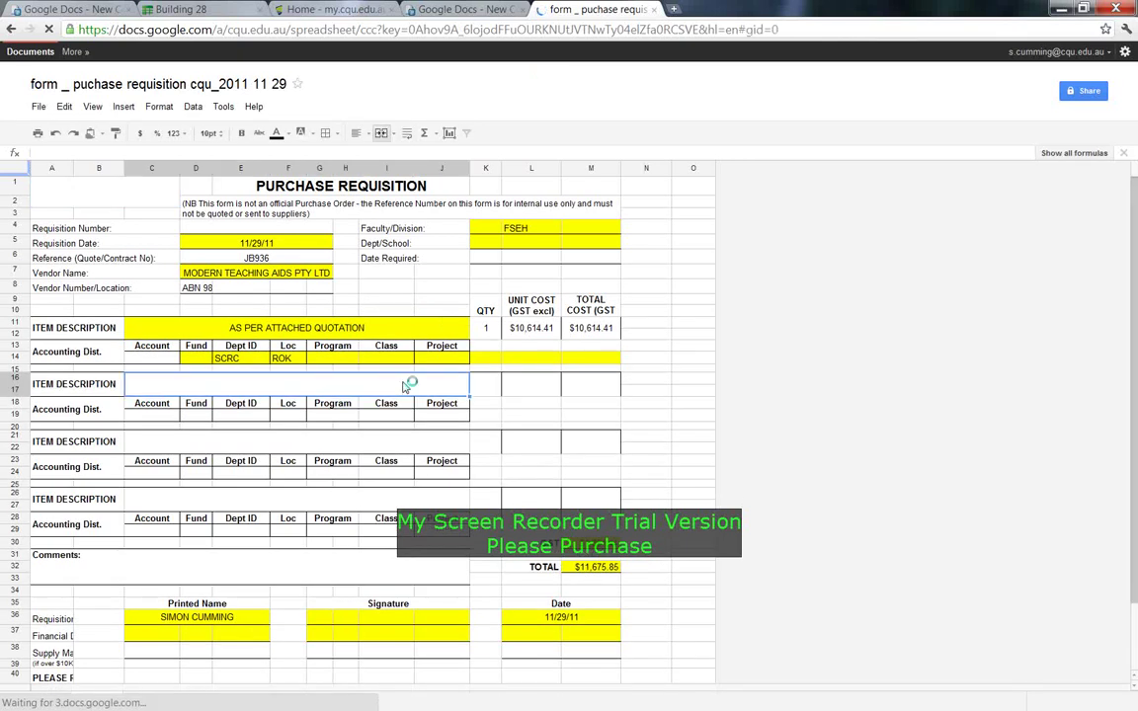
scroll(405, 386, "down", 3)
left_click(400, 386)
scroll(451, 366, "up", 3)
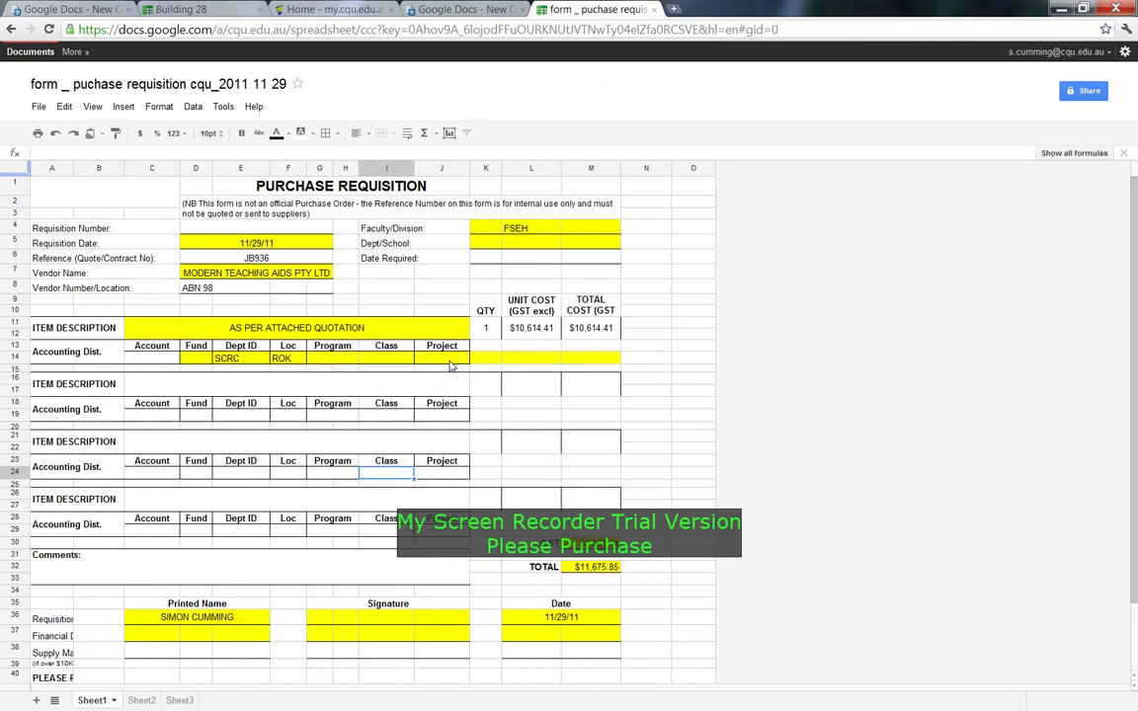
left_click(405, 299)
scroll(405, 302, "down", 3)
scroll(409, 307, "up", 3)
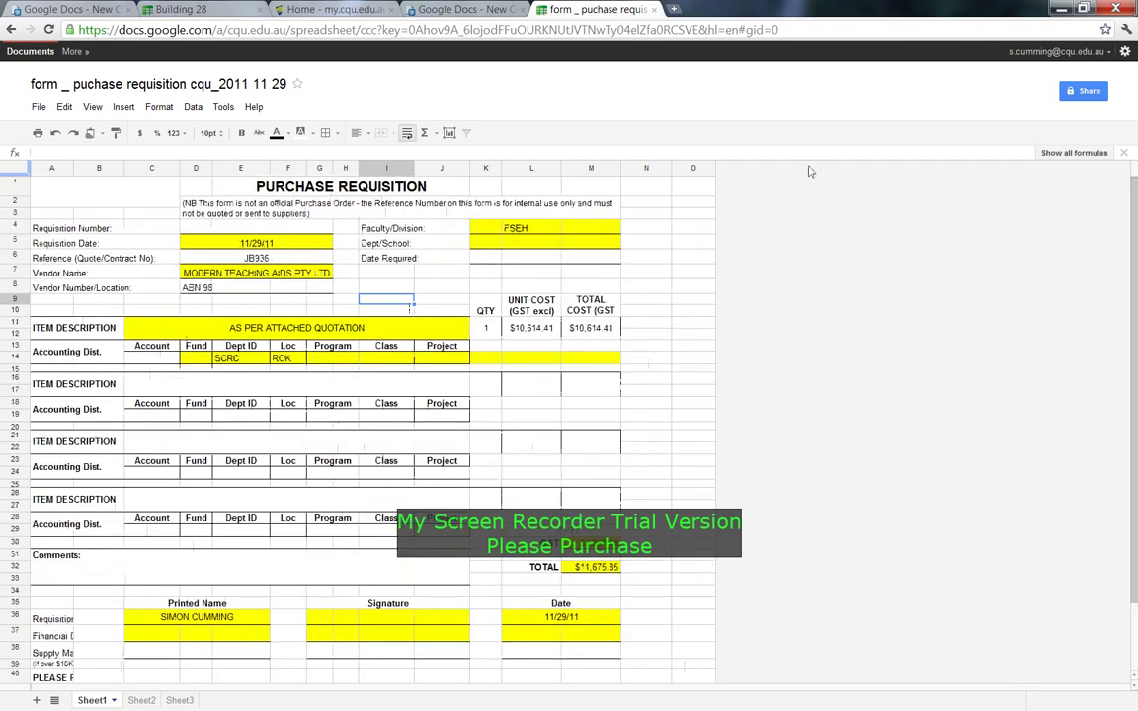
Share the spreadsheet with a colleague found by name, keeping Can edit, and add a message.
left_click(1084, 90)
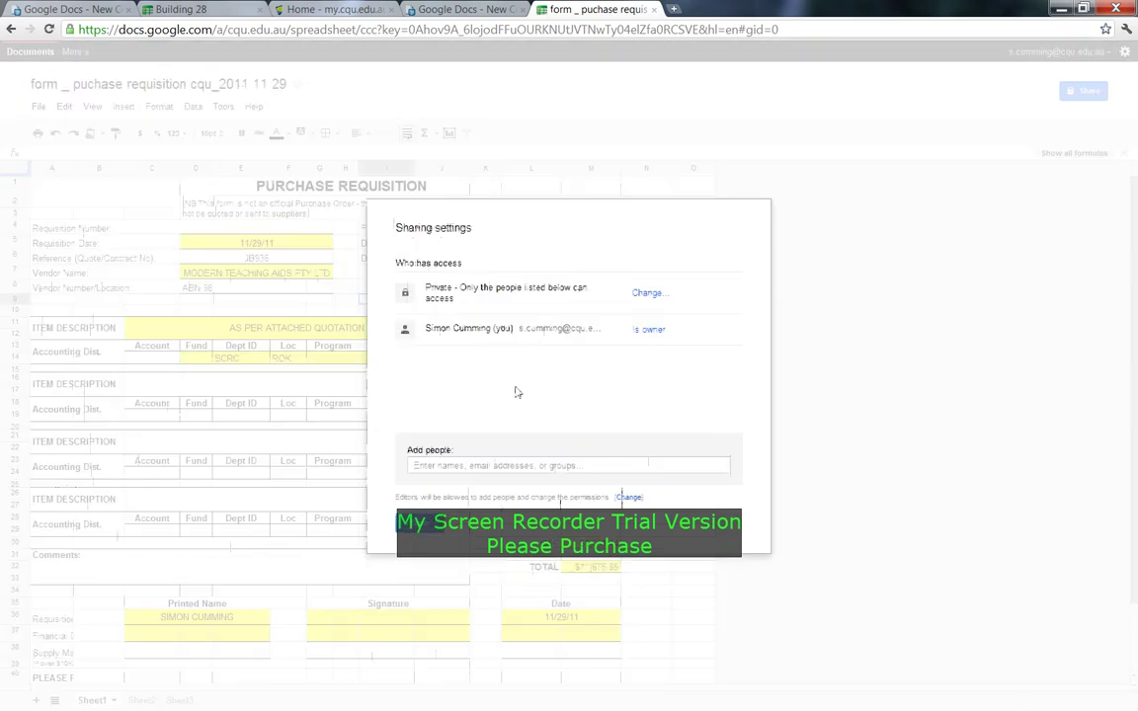
left_click(509, 467)
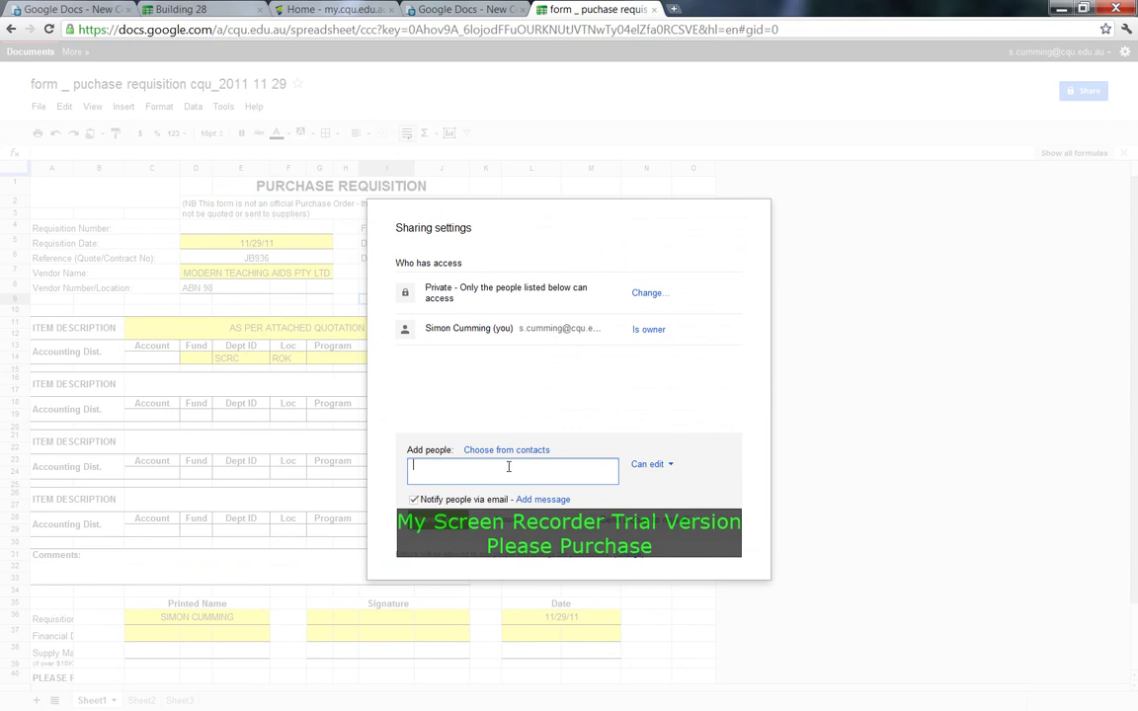
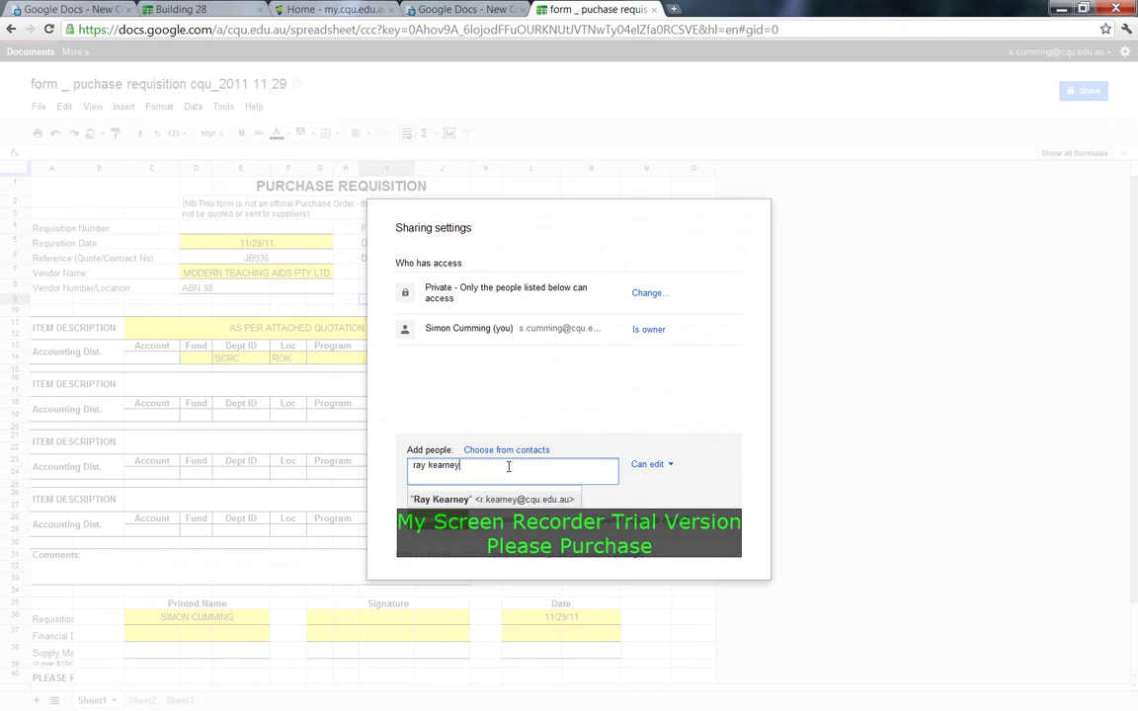
left_click(516, 499)
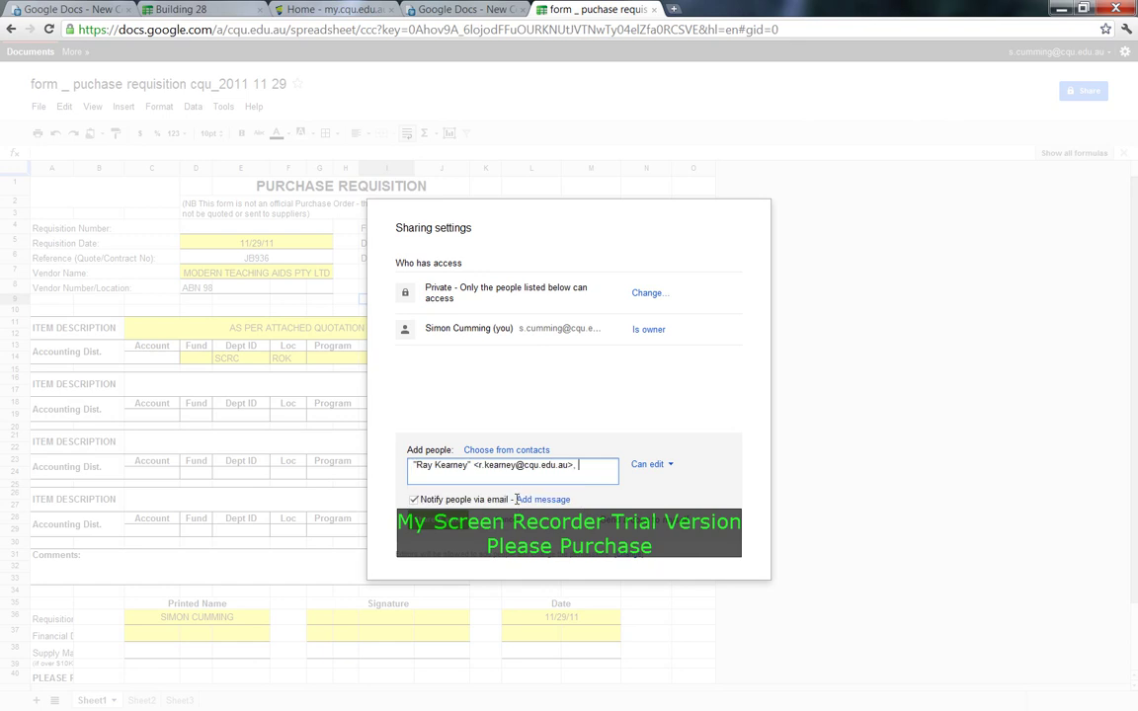
left_click(652, 465)
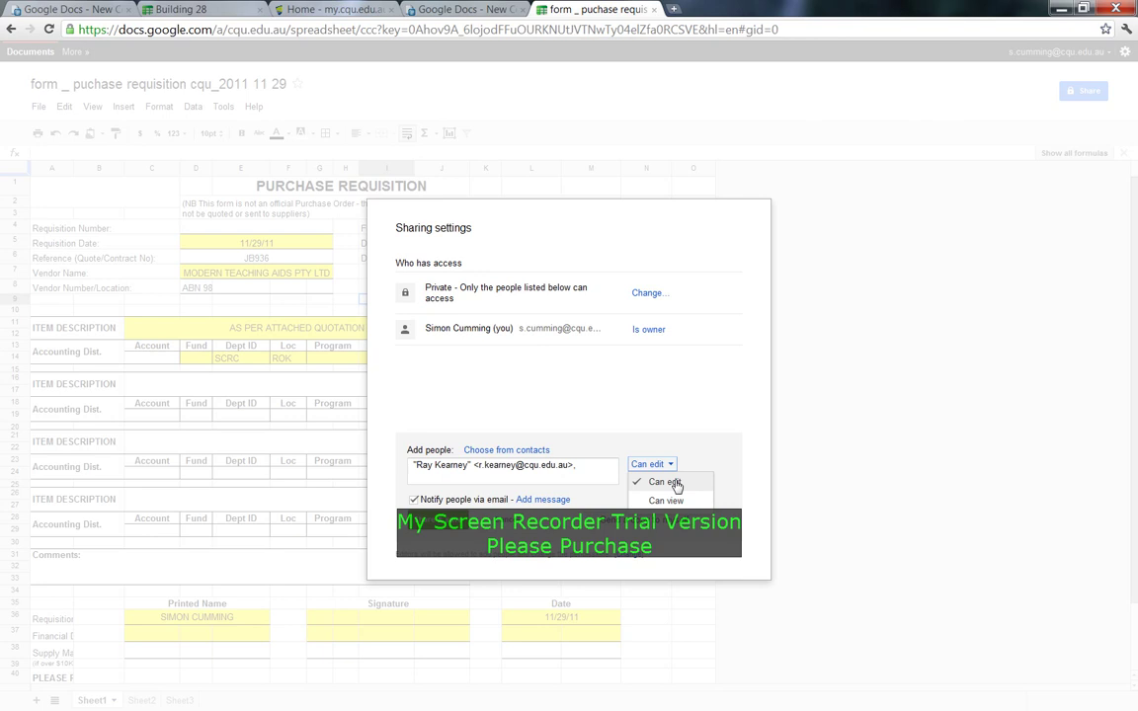
left_click(632, 399)
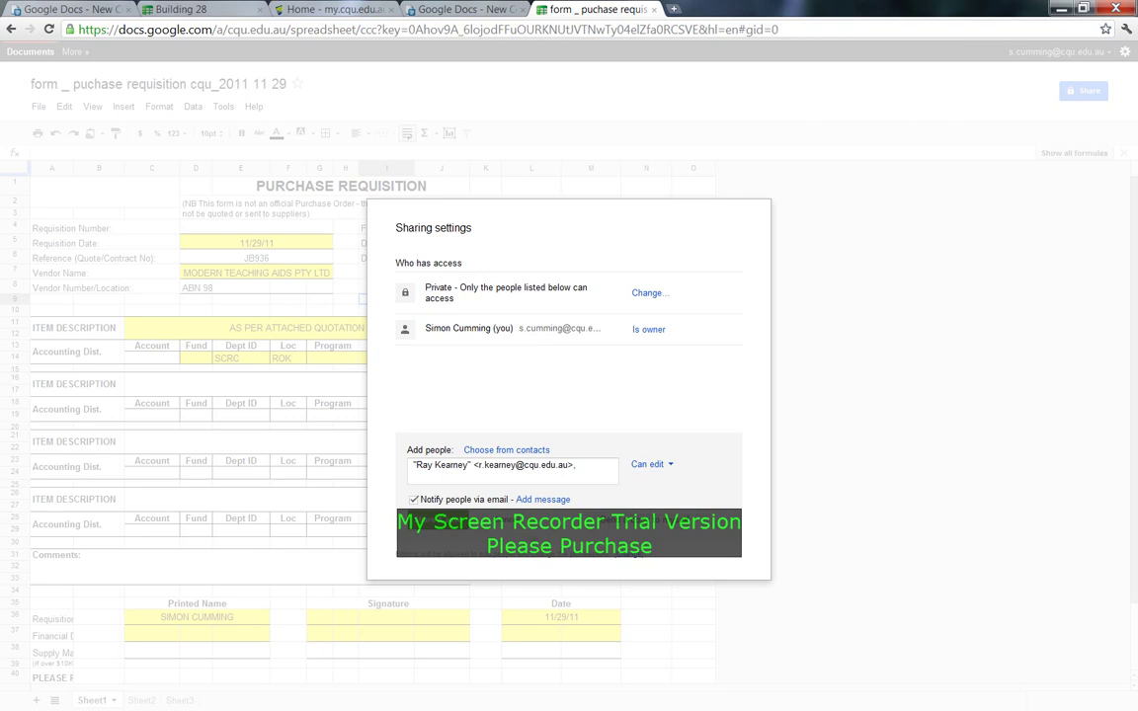
left_click(544, 499)
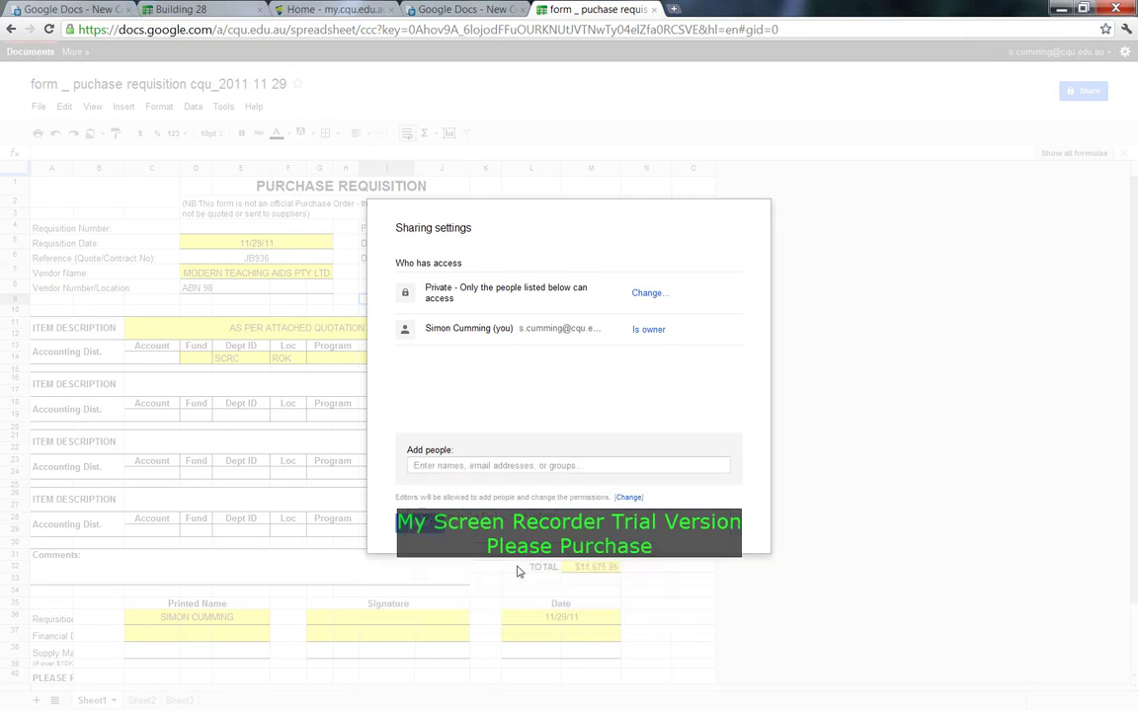
Close the sharing settings and open the 'test' collection holding the requisition spreadsheet.
left_click(434, 526)
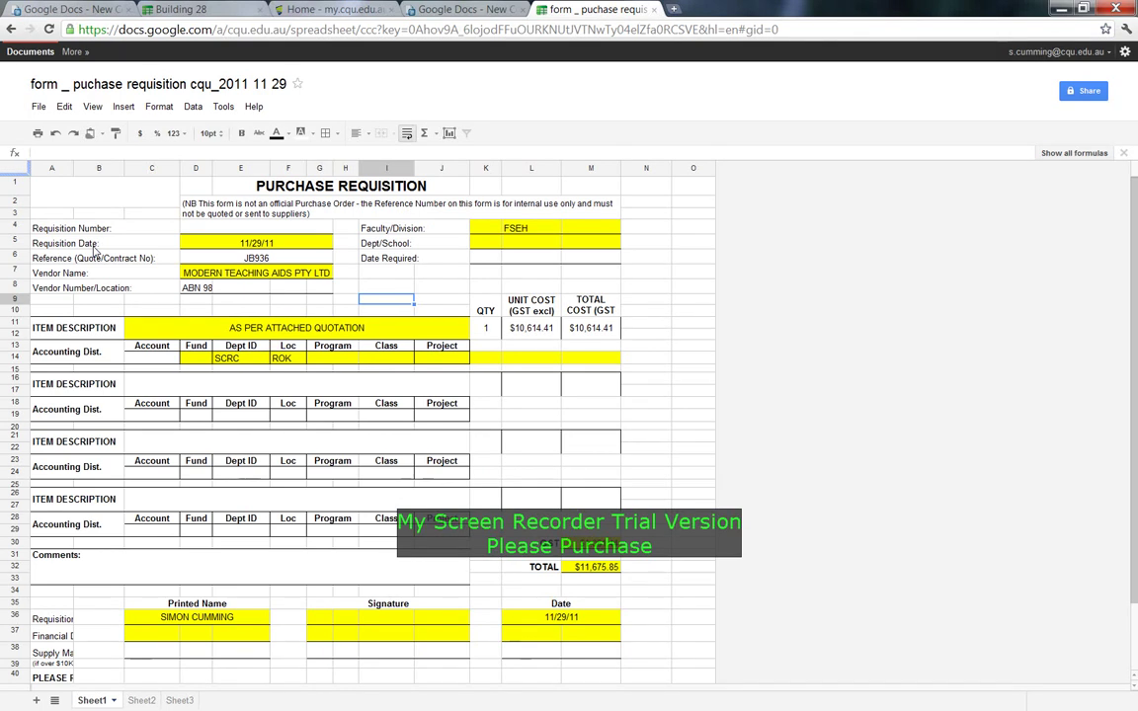
left_click(31, 53)
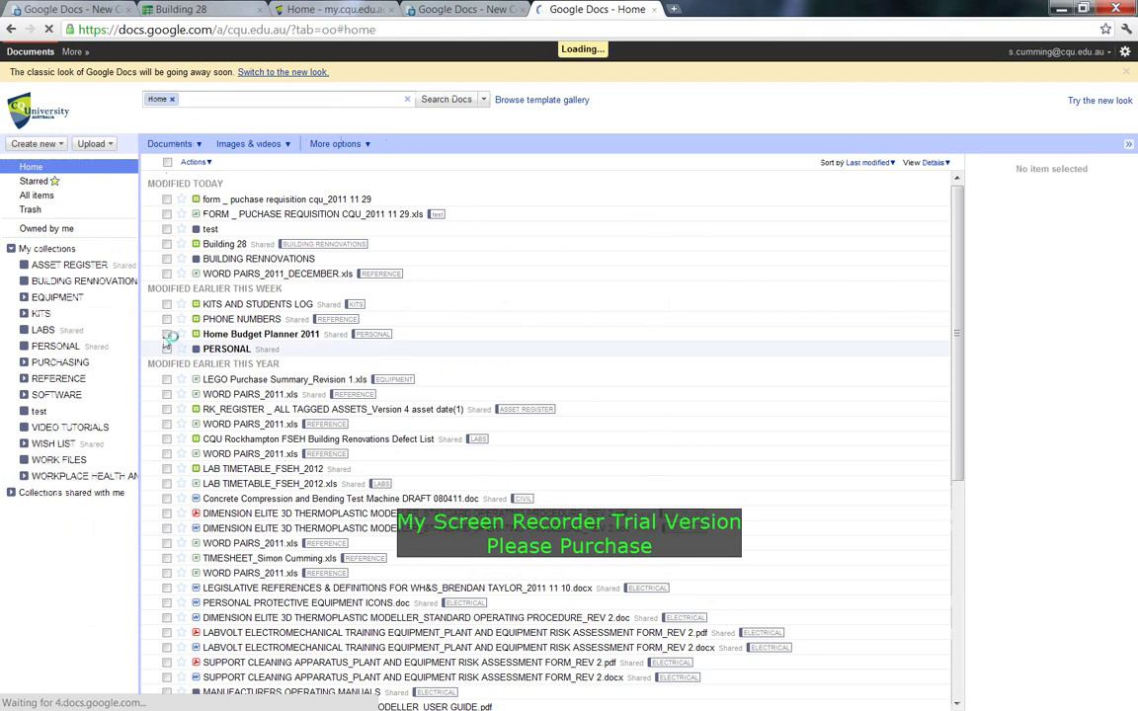
left_click(39, 413)
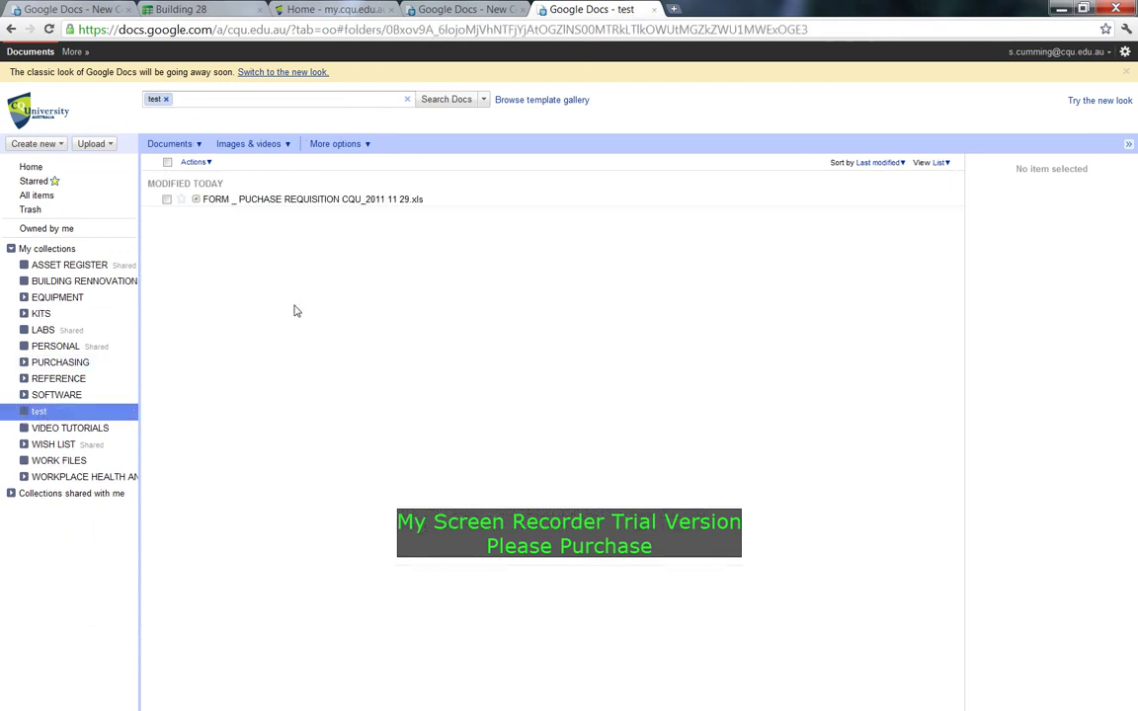
left_click(30, 144)
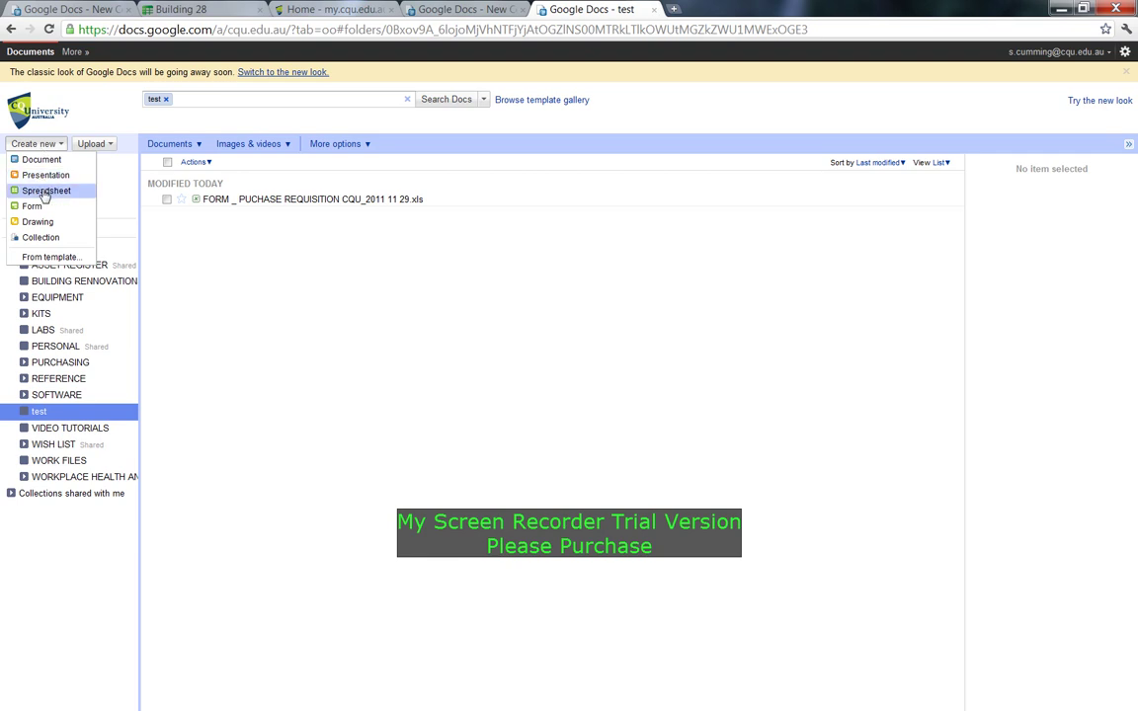
left_click(45, 193)
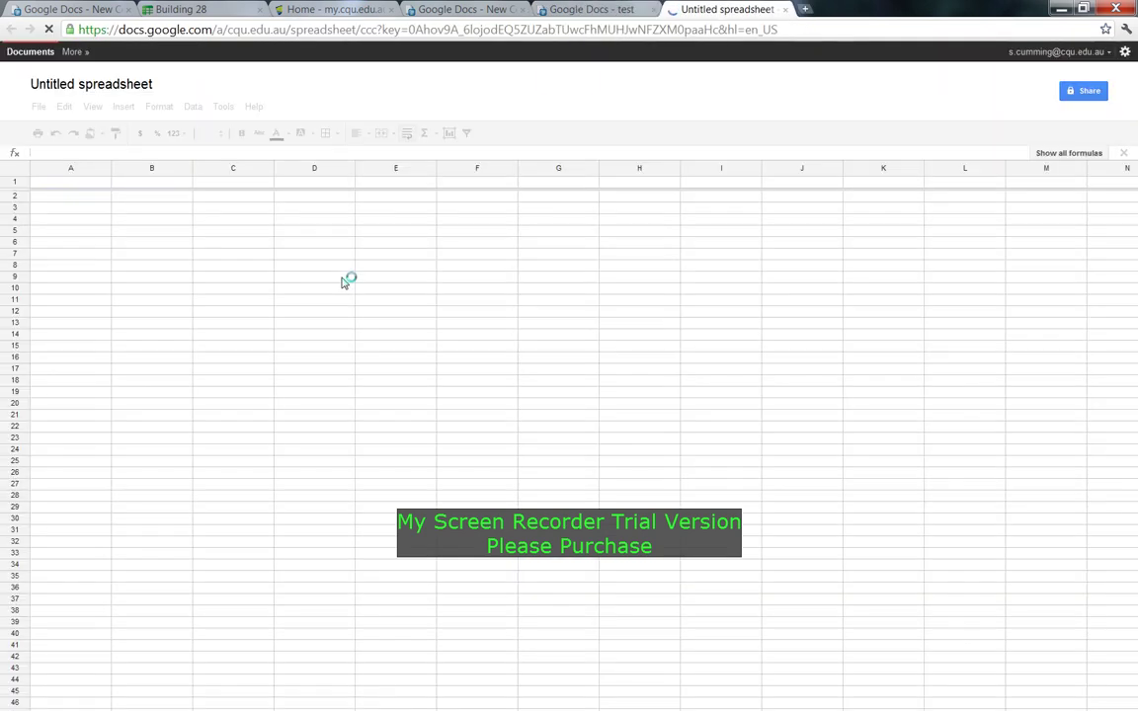
left_click(152, 244)
left_click(99, 209)
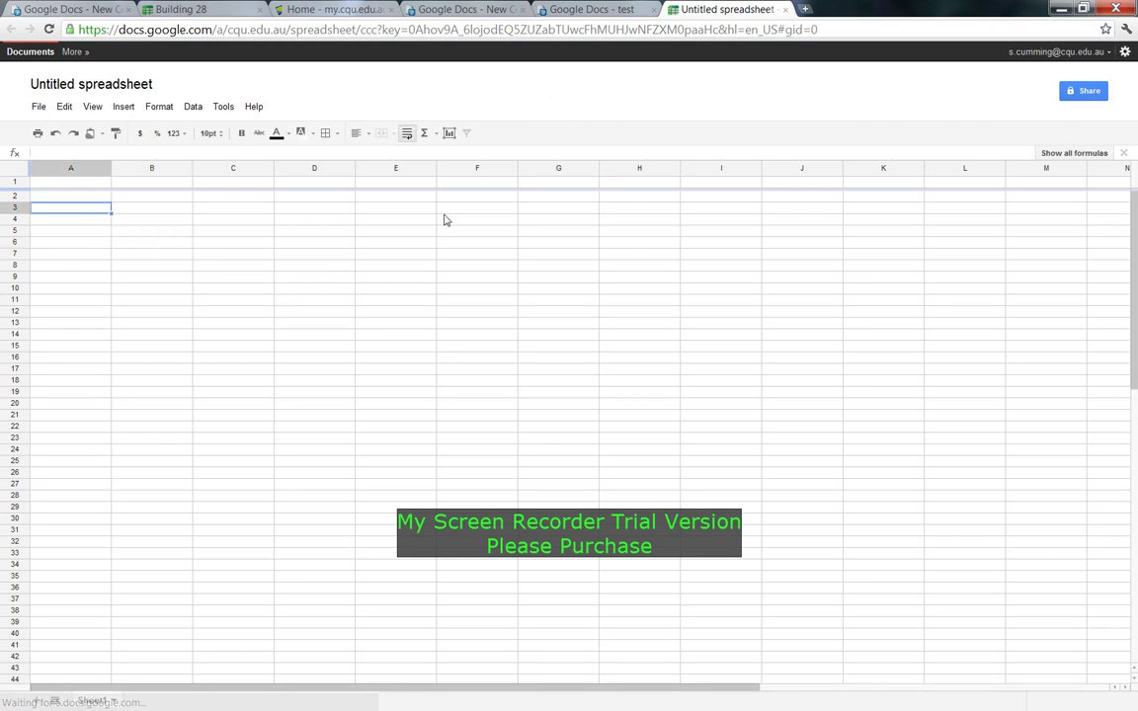
left_click(189, 243)
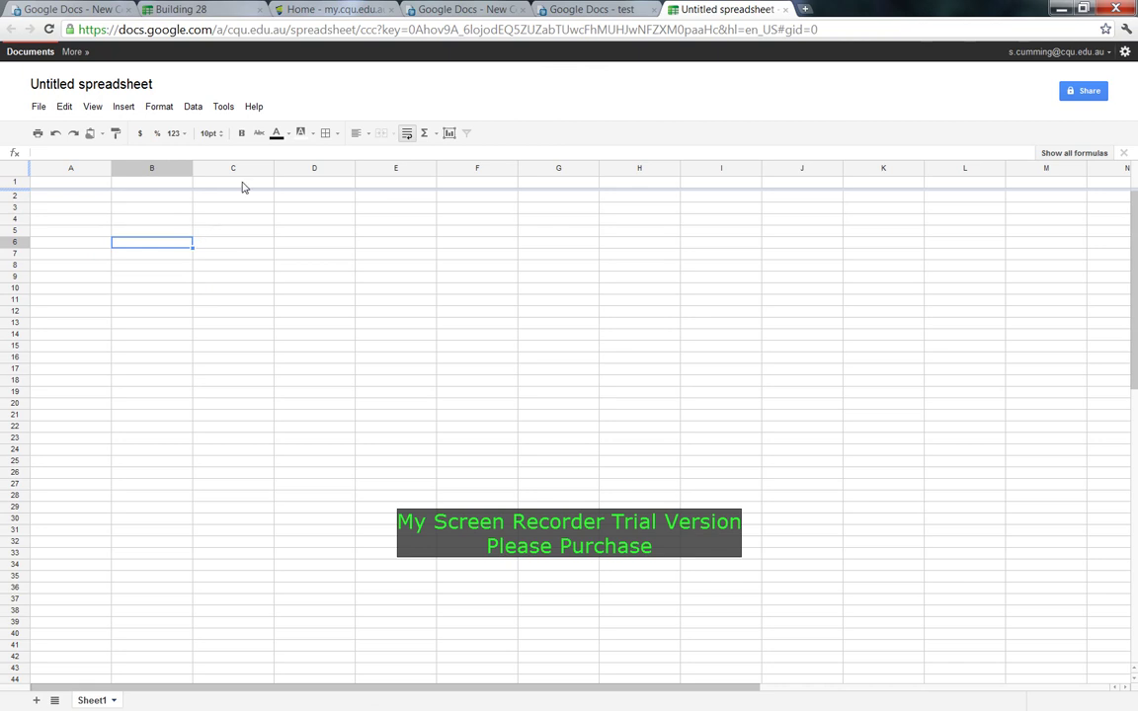
left_click(366, 135)
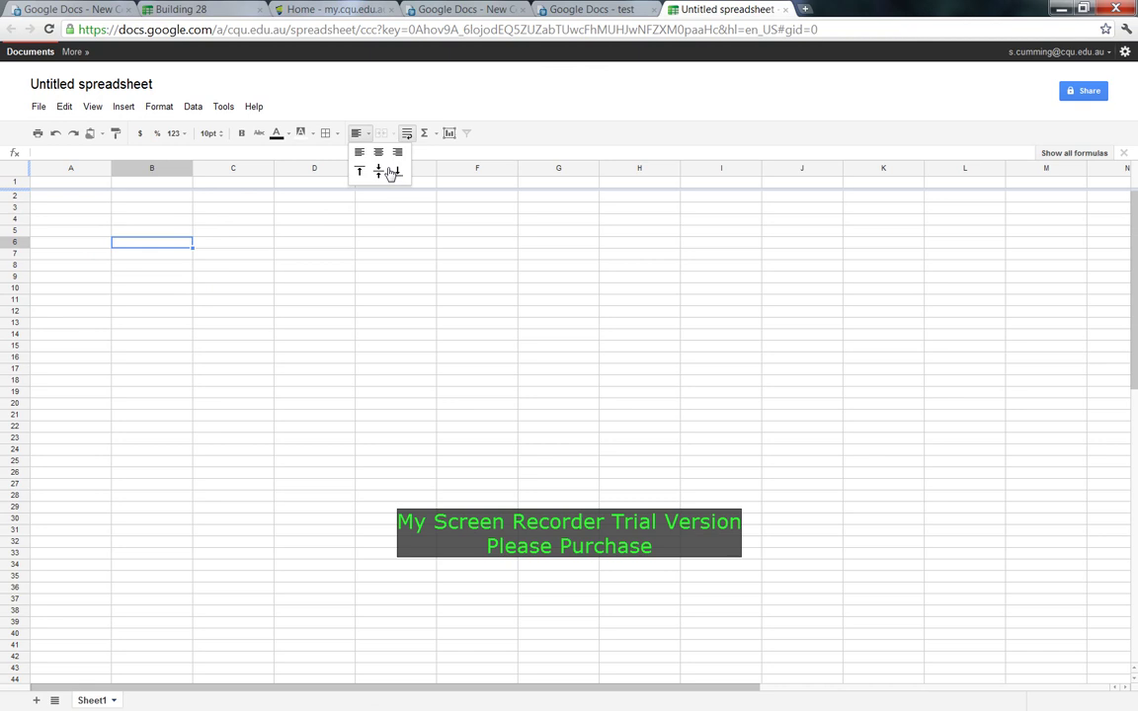
left_click(393, 265)
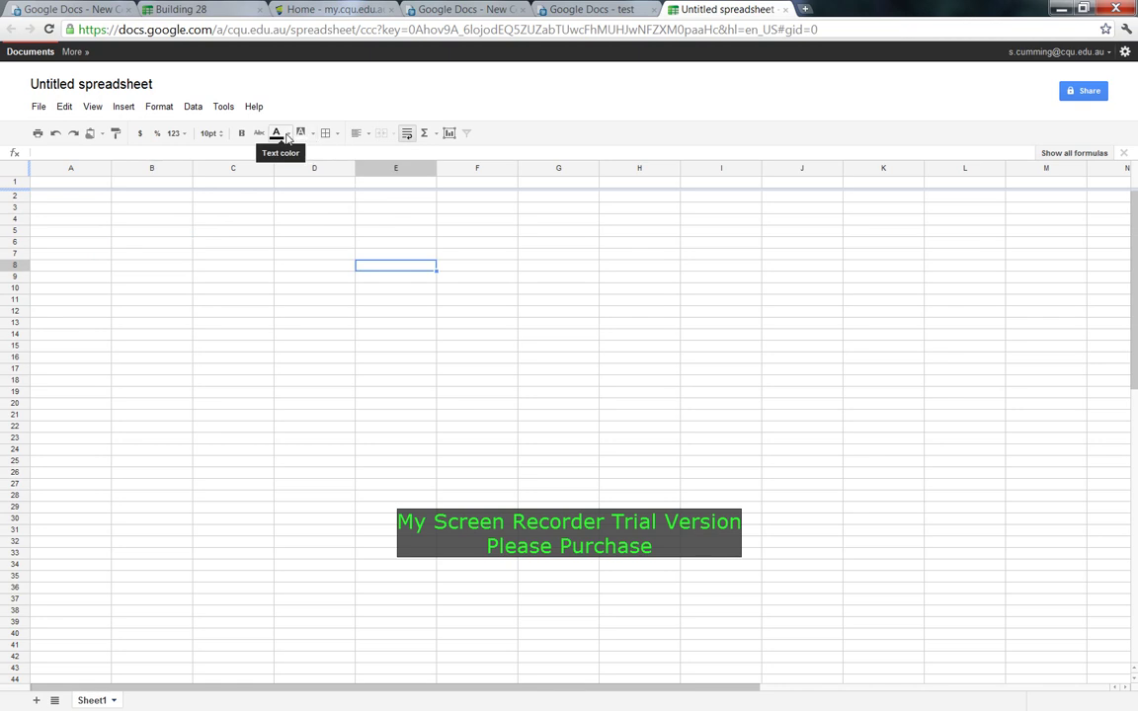
left_click(215, 139)
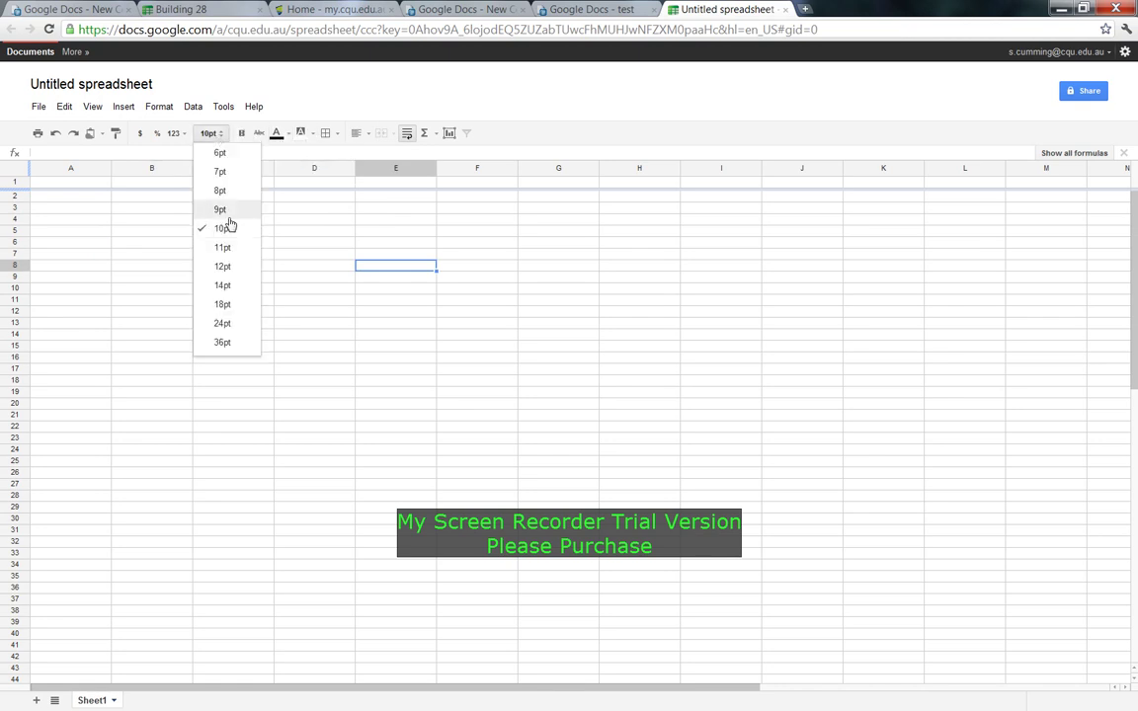
left_click(280, 244)
left_click(71, 219)
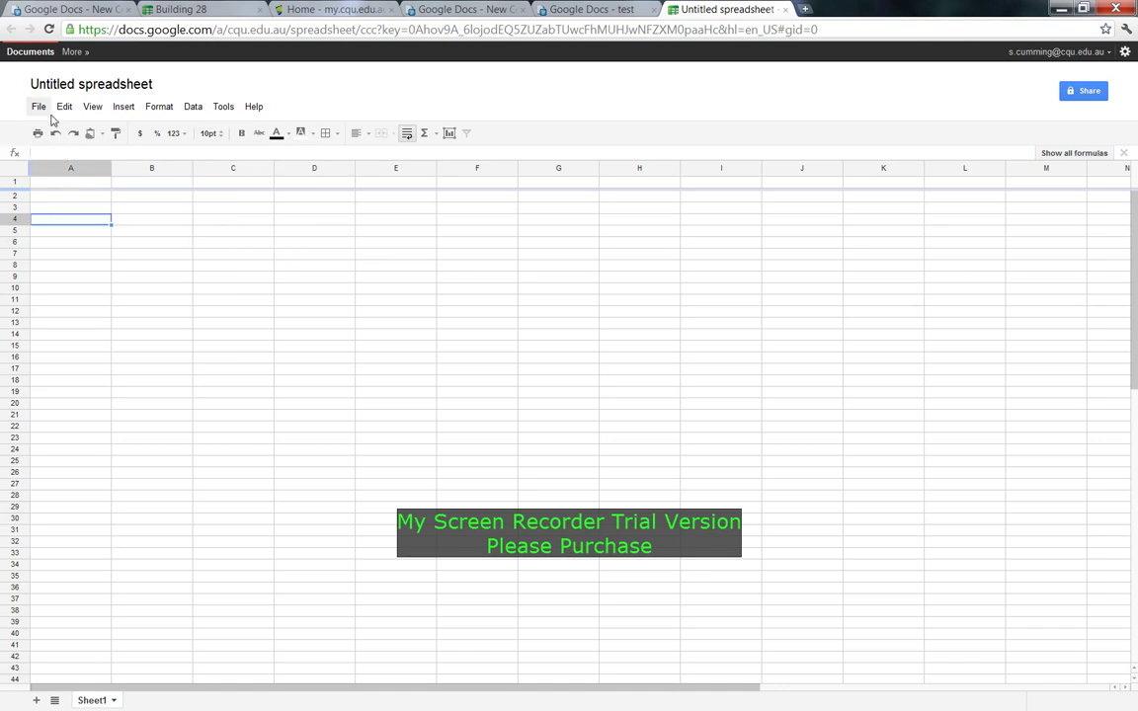
Look through the View menu's options, including Freeze rows, on the blank spreadsheet.
left_click(161, 243)
left_click(92, 107)
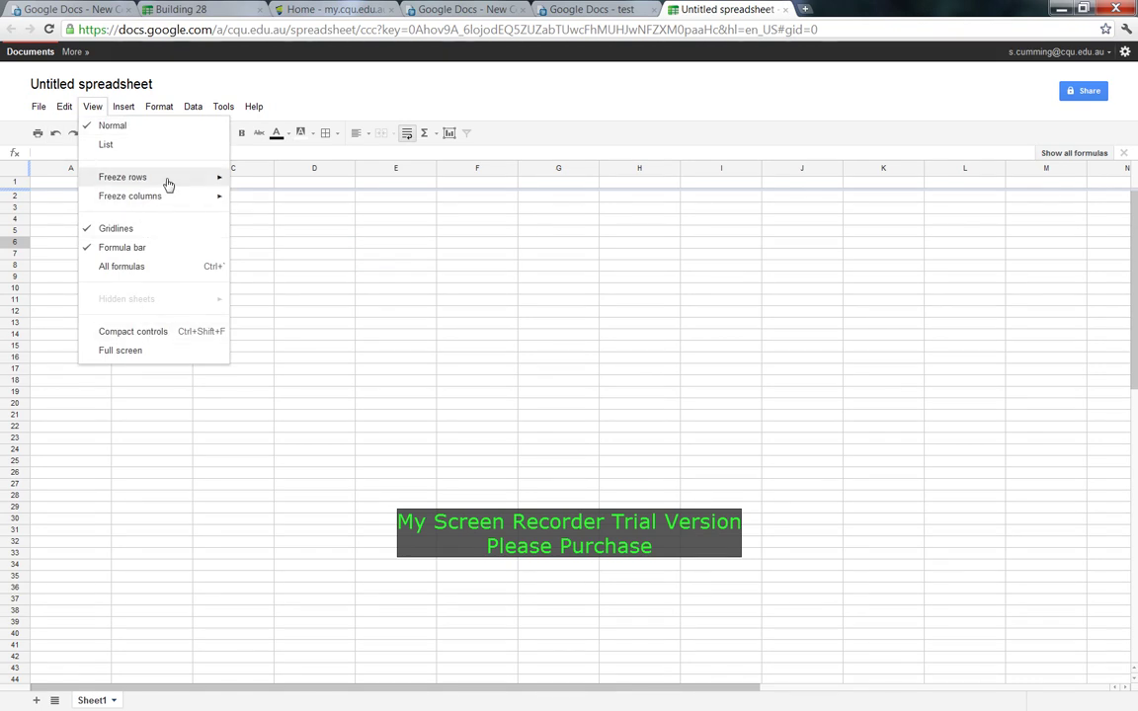
mouse_move(168, 180)
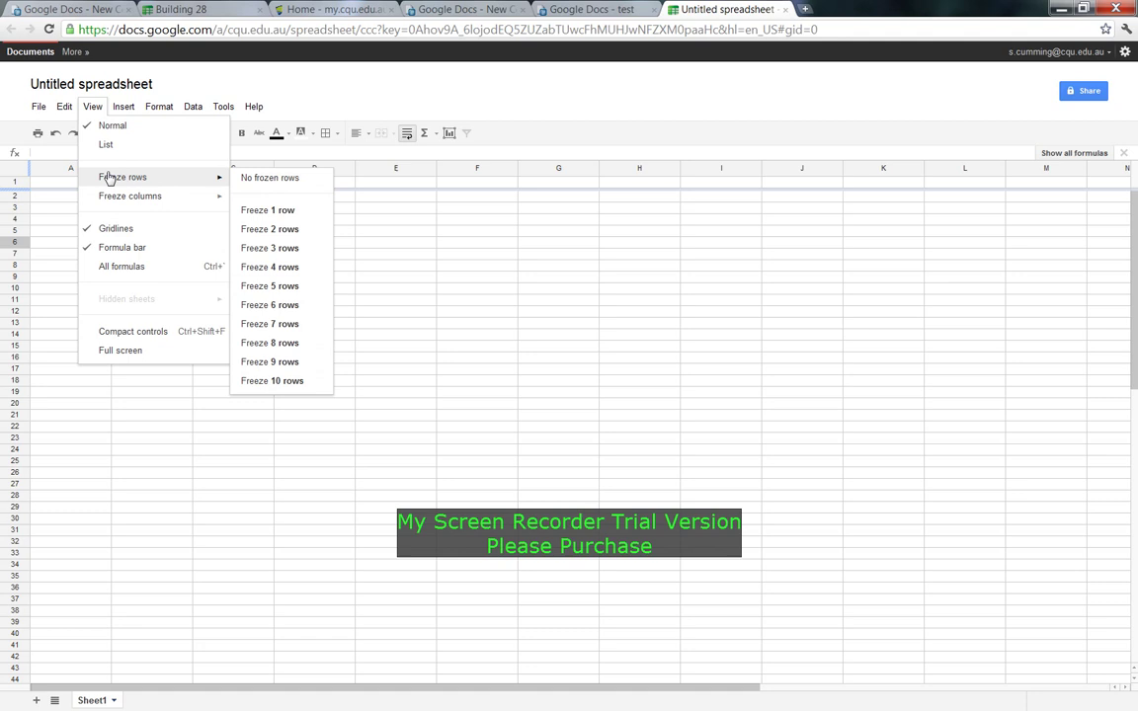
left_click(528, 253)
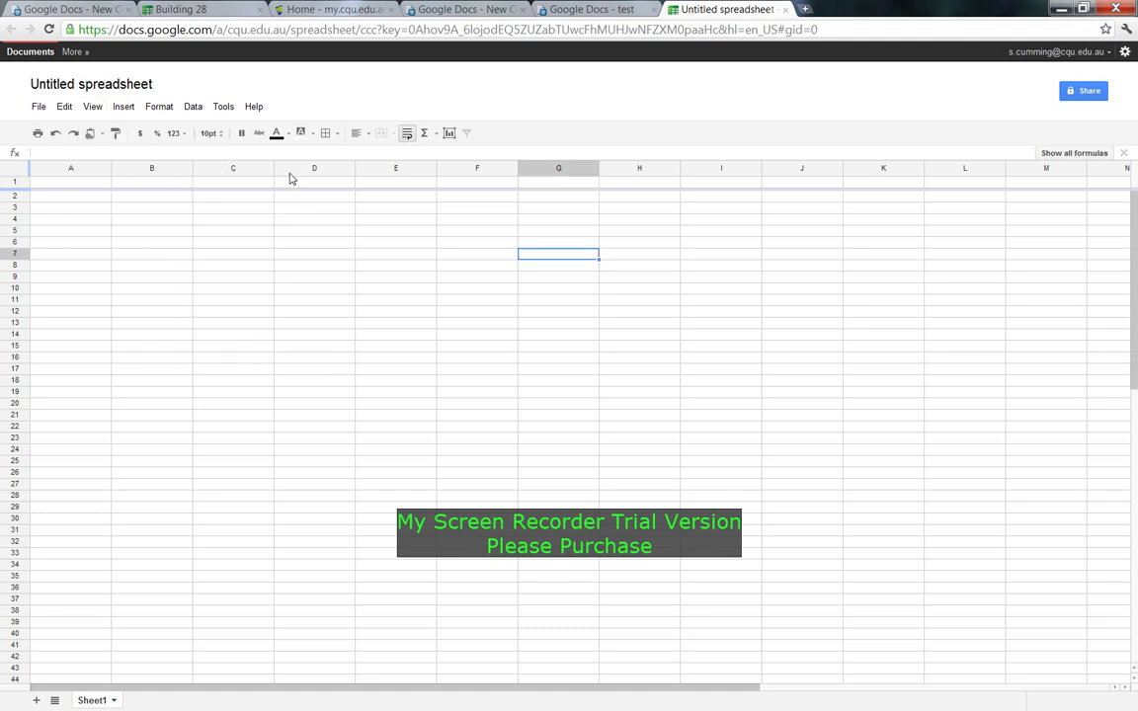
Browse the Data, Tools and Edit menus without changing anything, ending on cell C6.
left_click(195, 109)
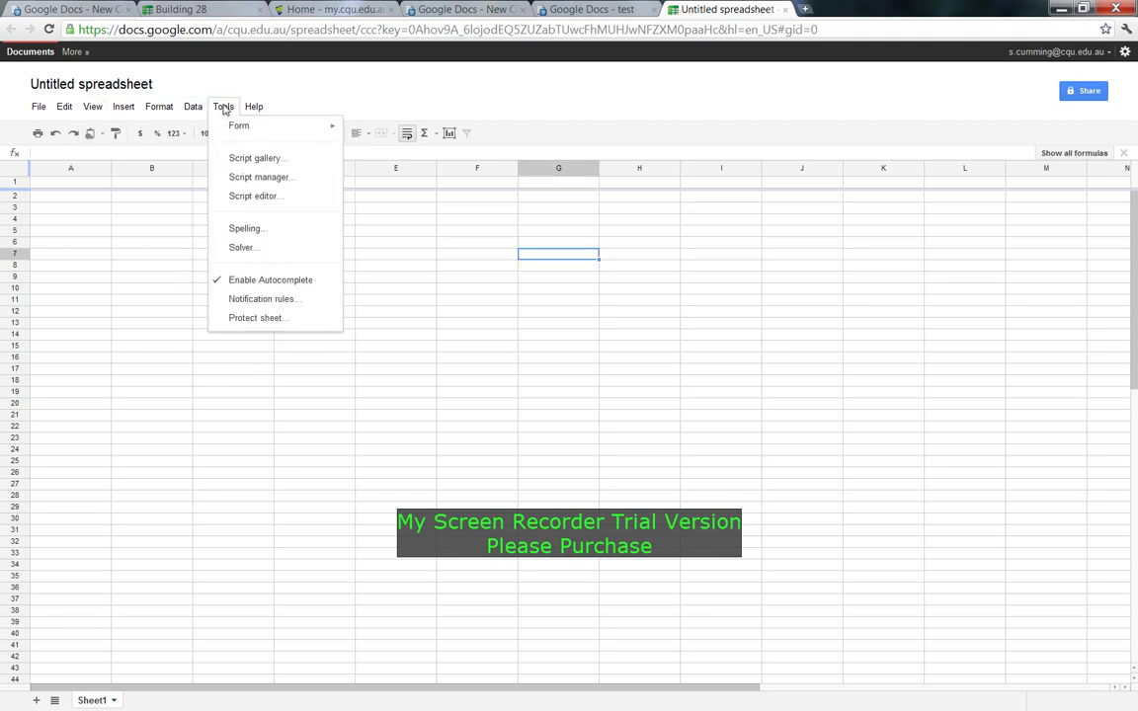
mouse_move(224, 111)
mouse_move(188, 111)
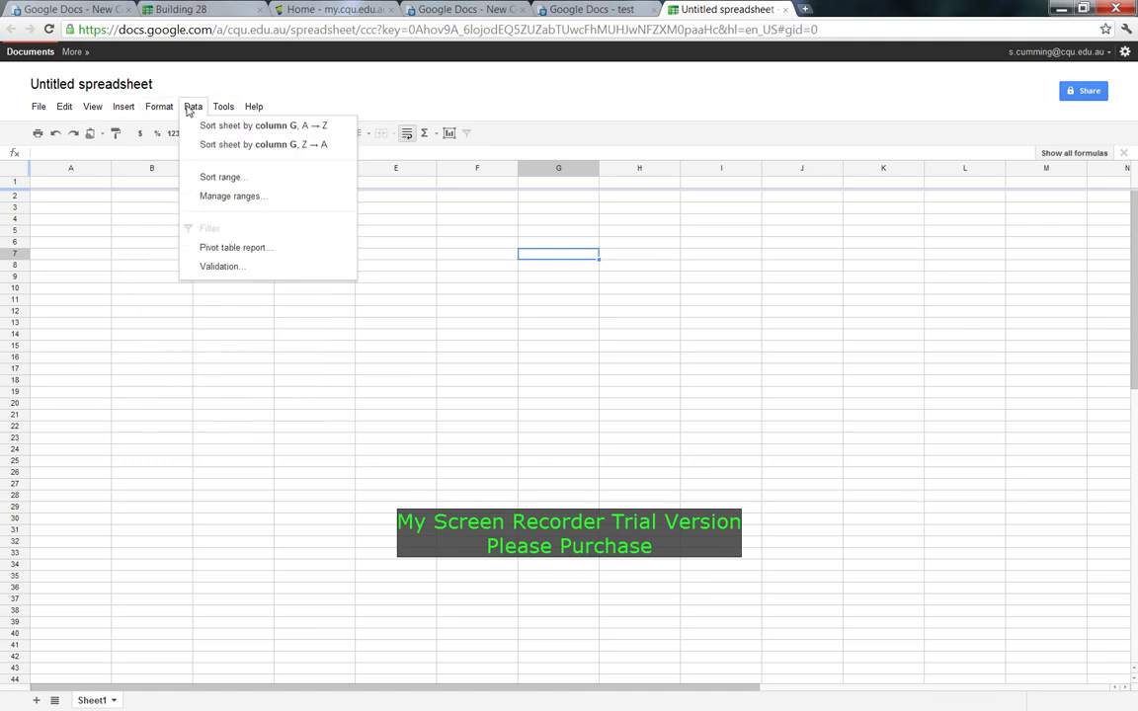
mouse_move(123, 115)
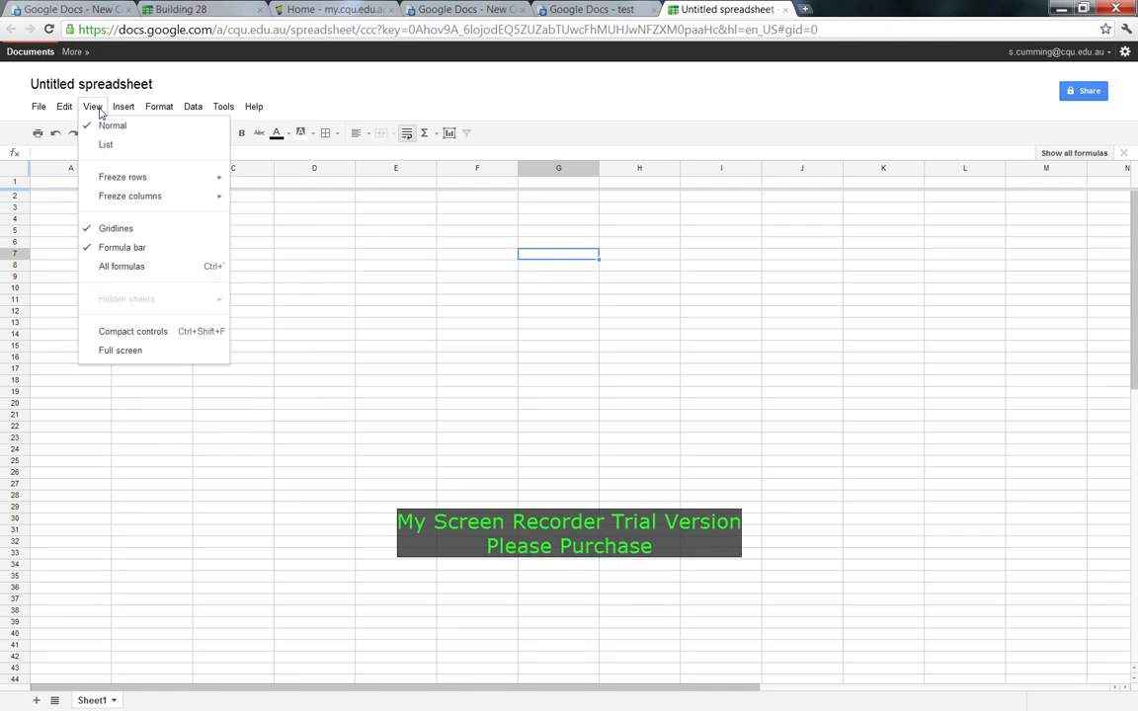
mouse_move(136, 182)
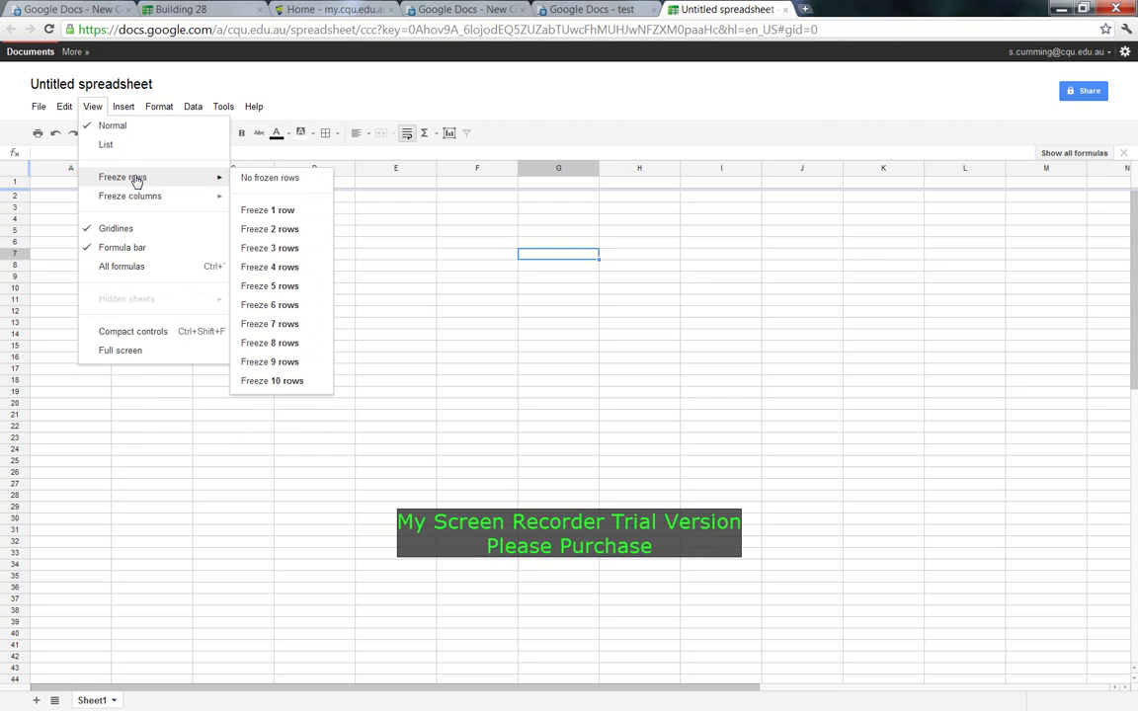
mouse_move(64, 107)
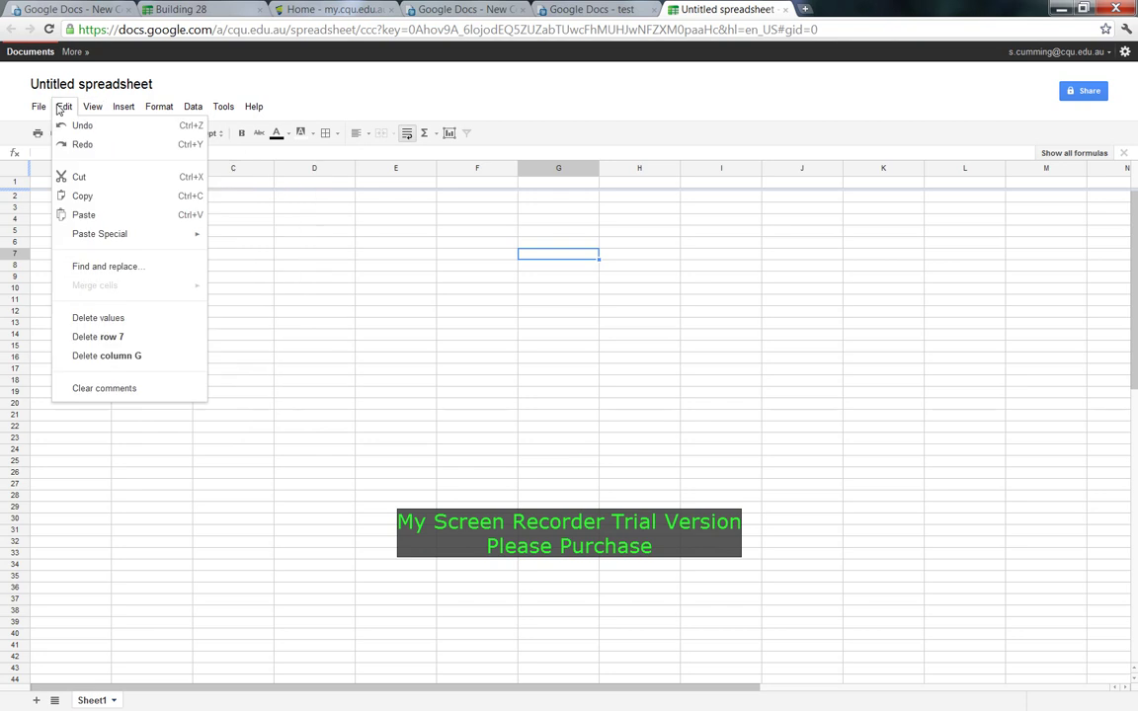
left_click(319, 282)
left_click(217, 246)
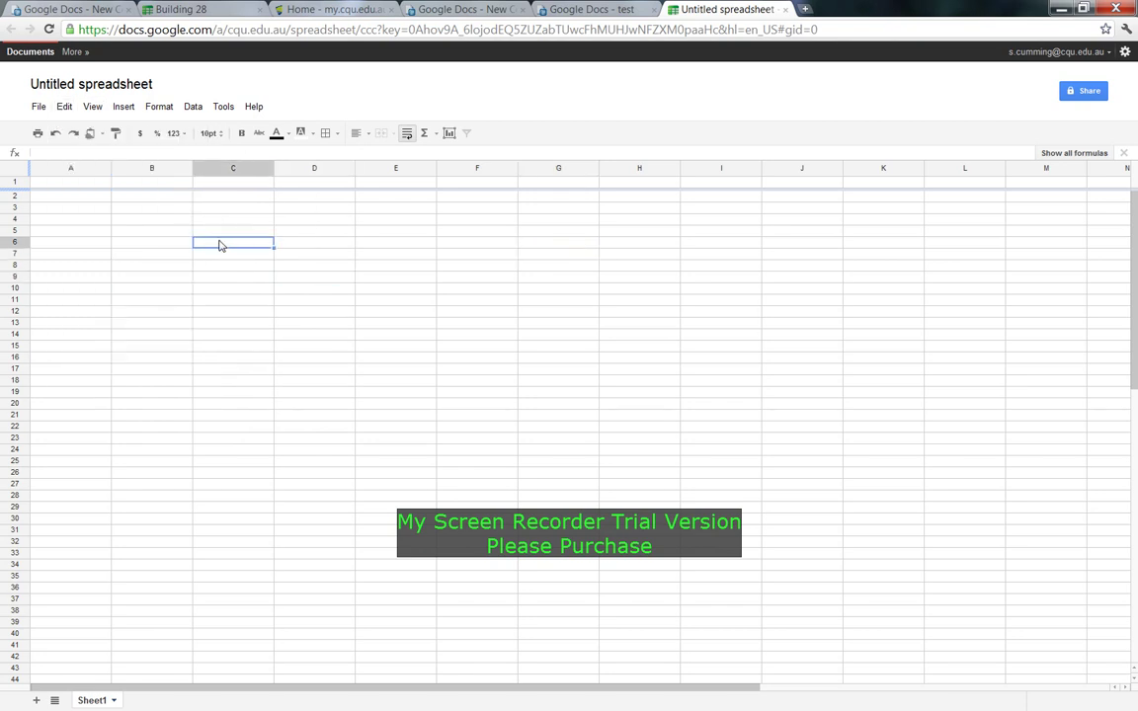
Review the File menu's Download as and New choices, then close the menus on an empty cell.
left_click(40, 109)
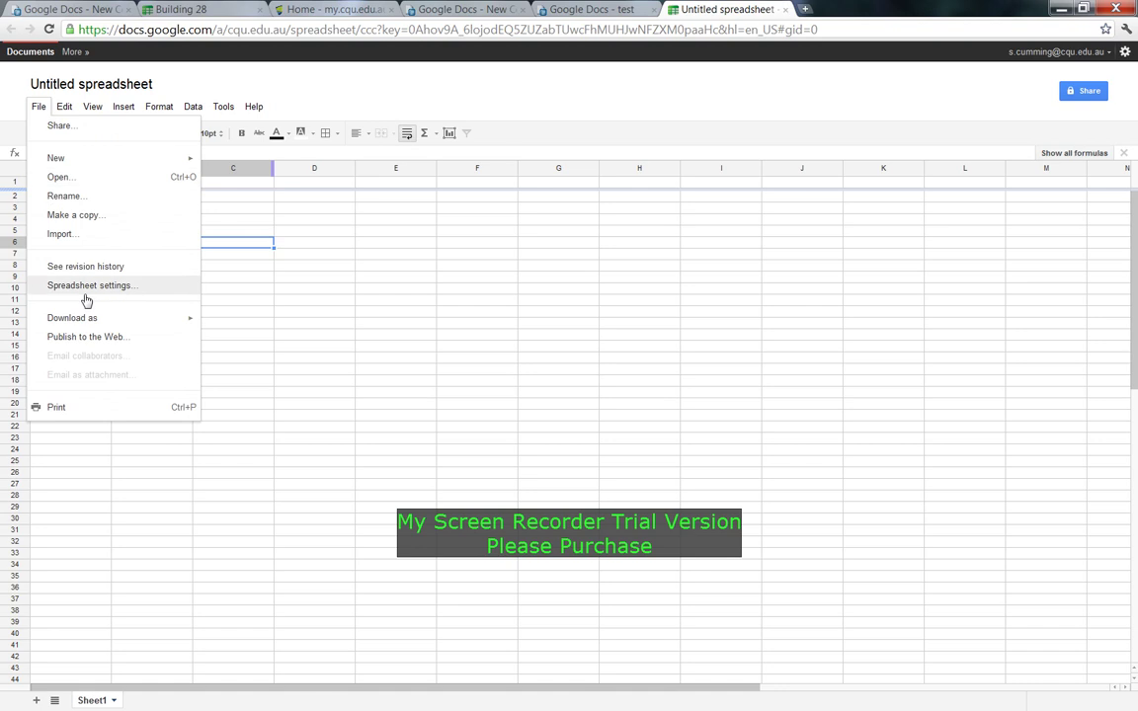
mouse_move(158, 320)
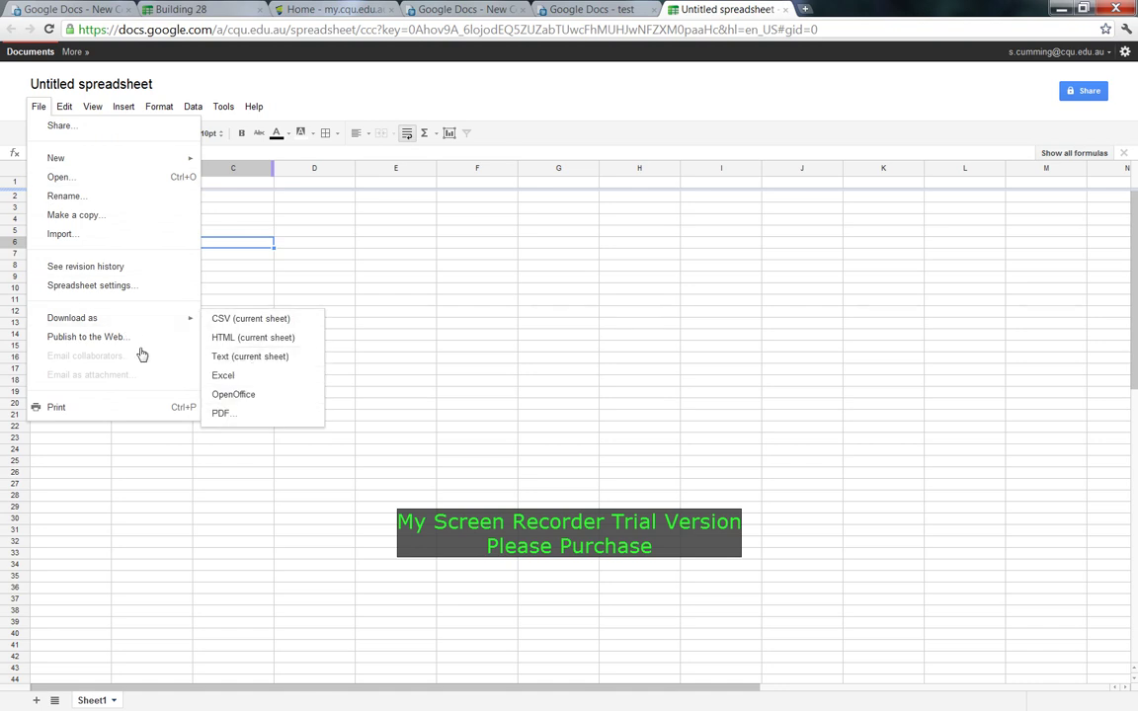
left_click(398, 282)
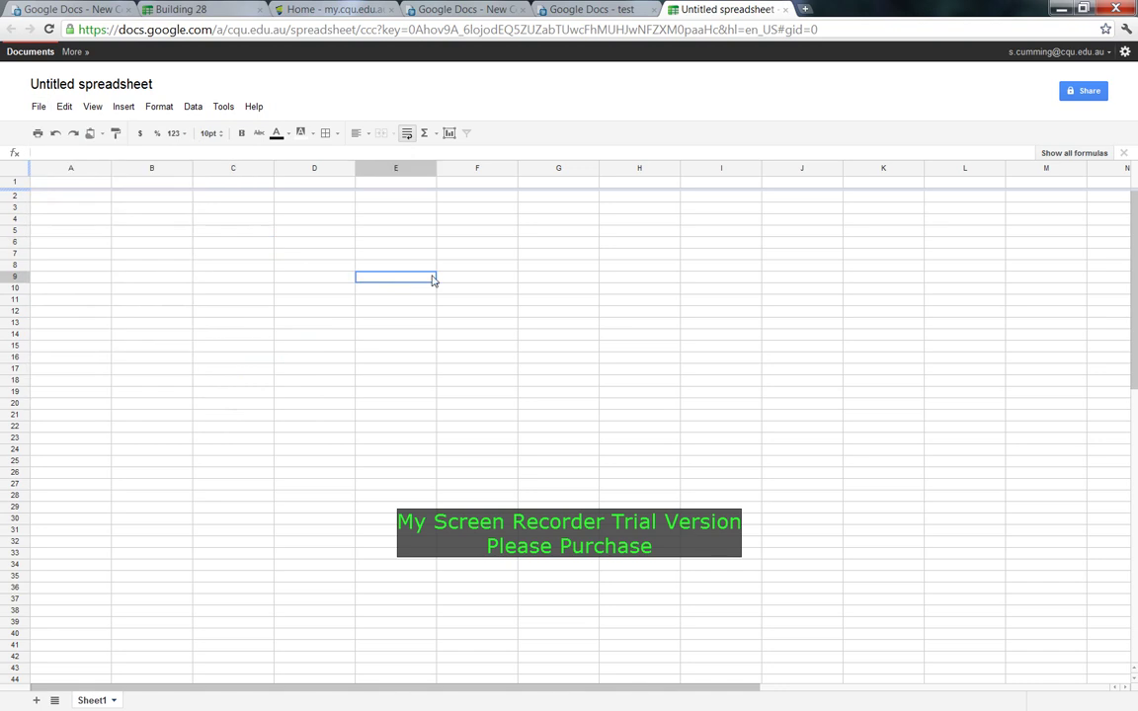
left_click(37, 108)
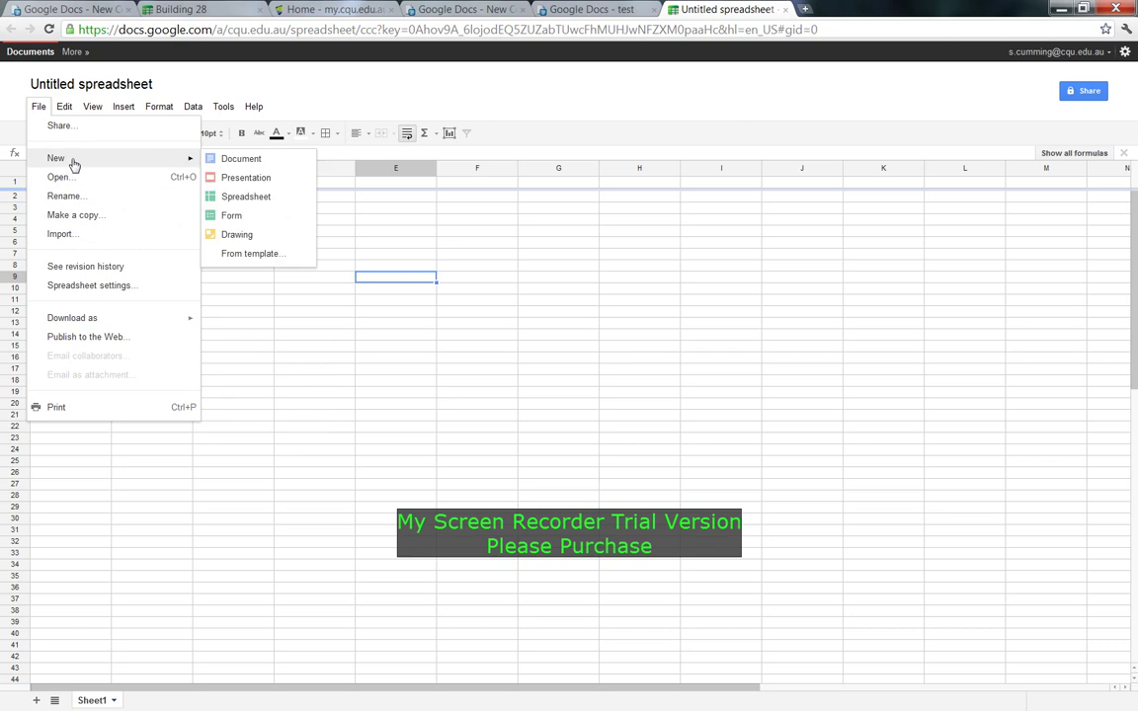
mouse_move(61, 111)
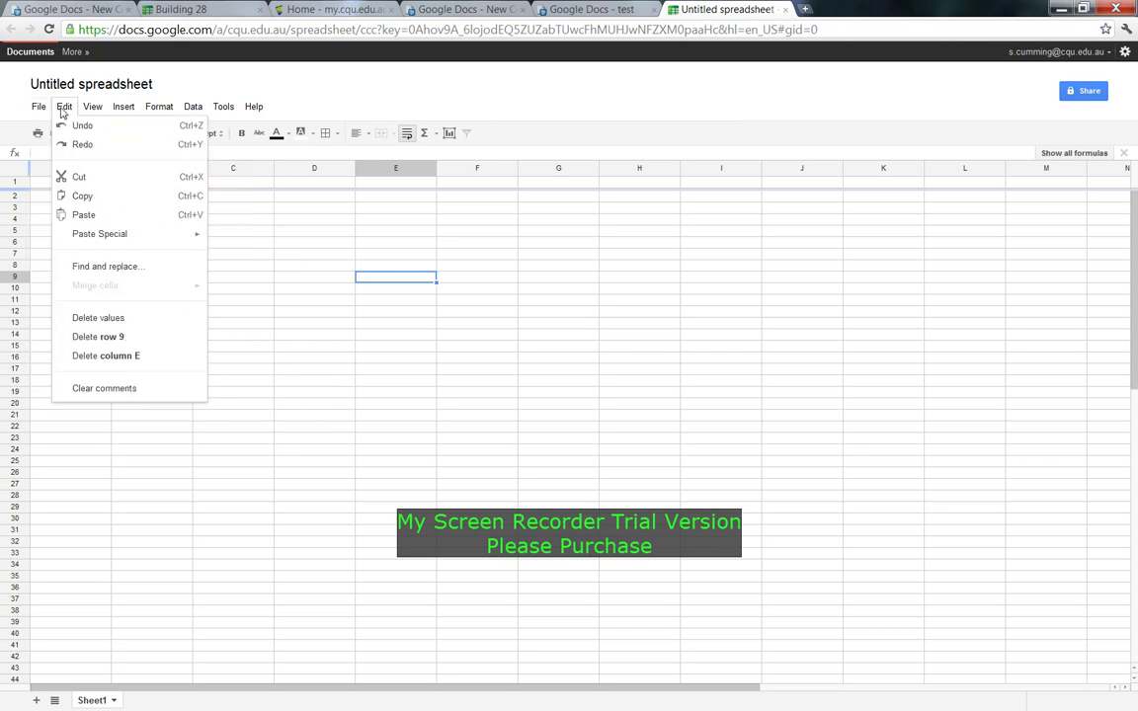
left_click(558, 323)
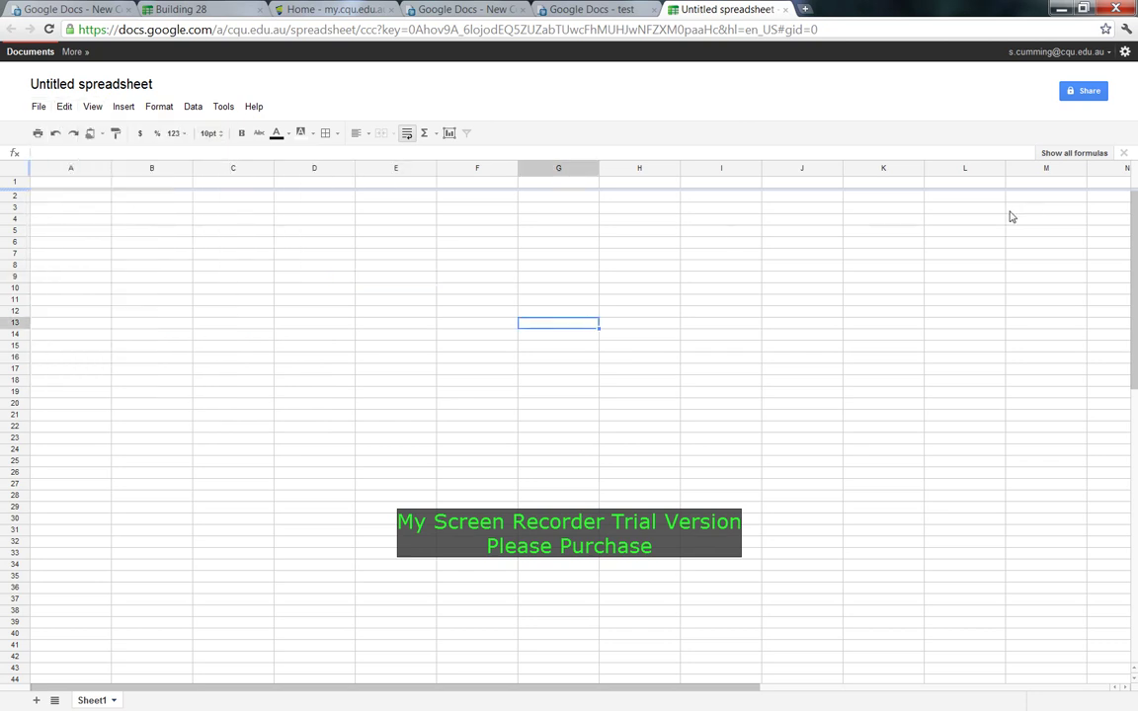
left_click(228, 233)
left_click(329, 329)
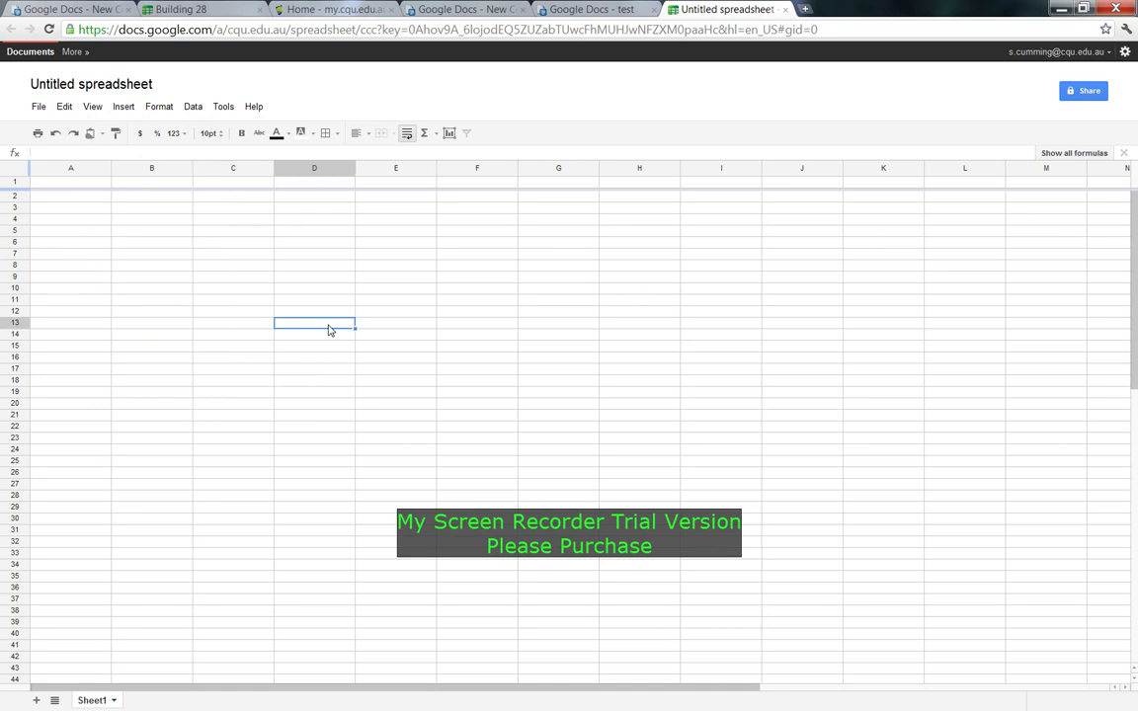
Rename the Untitled spreadsheet to a short greeting with the user's first name.
left_click(133, 87)
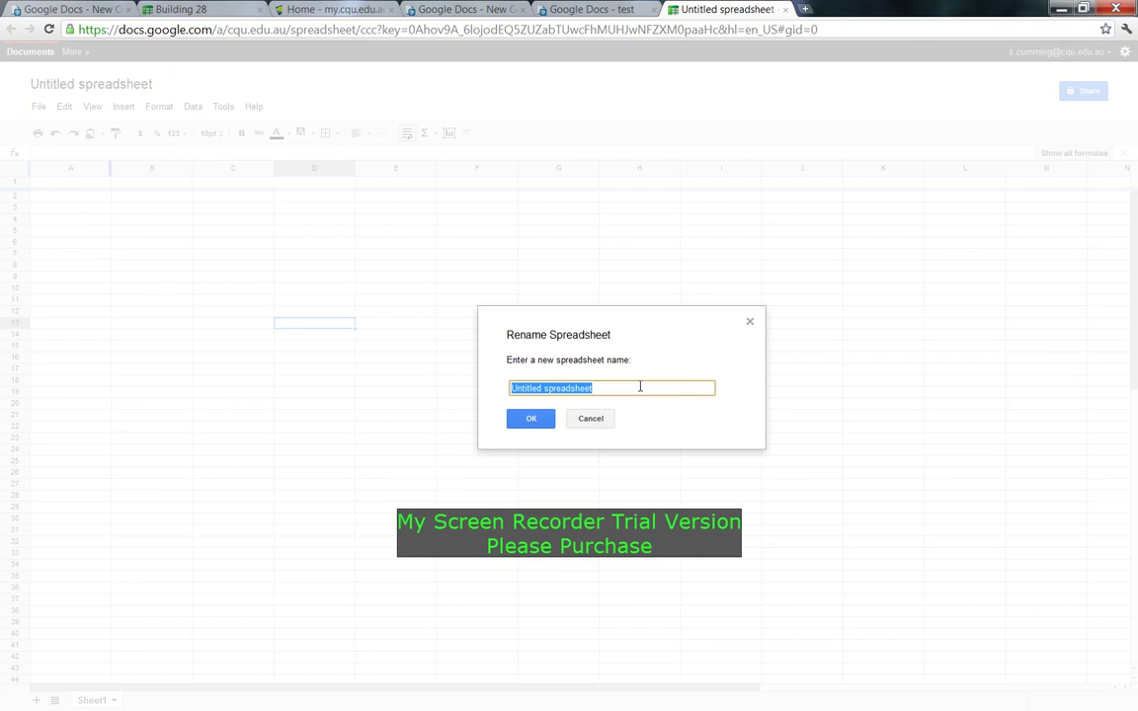
type("N")
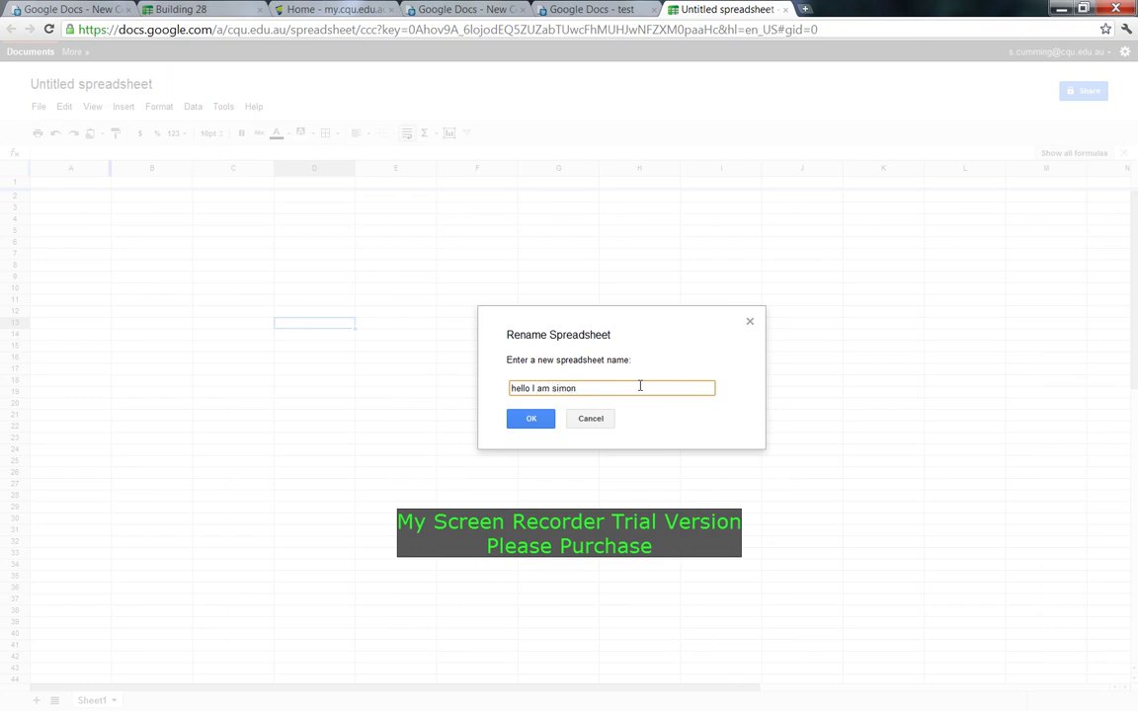
left_click(530, 418)
left_click(320, 301)
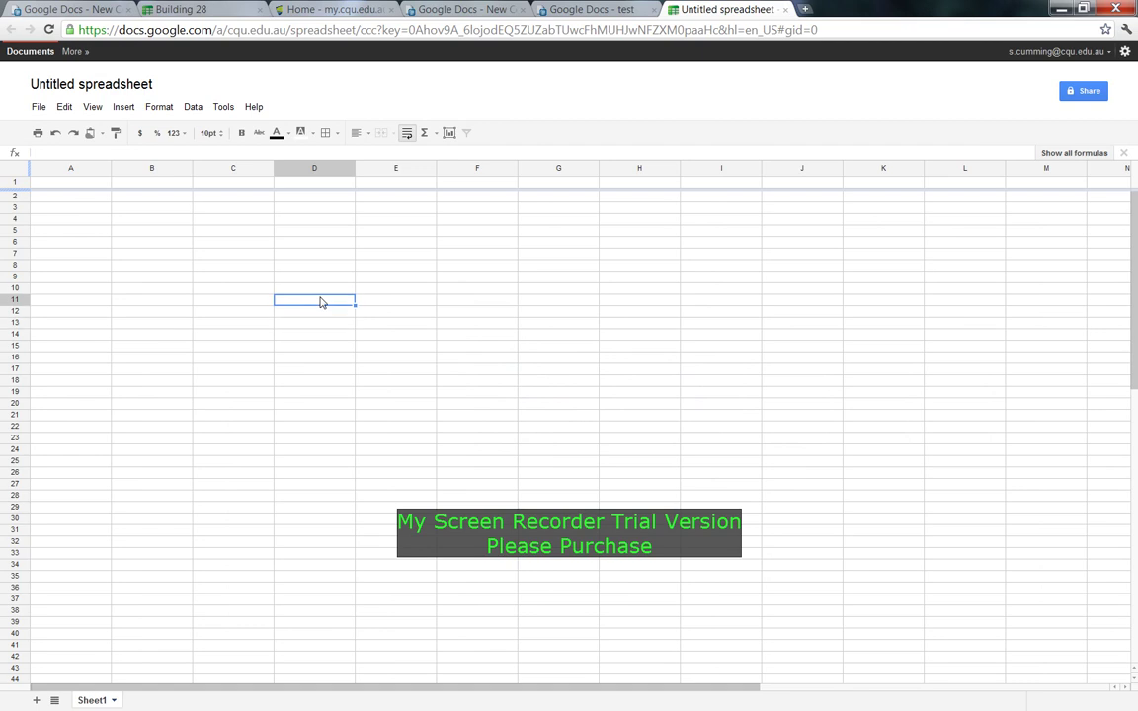
left_click(440, 293)
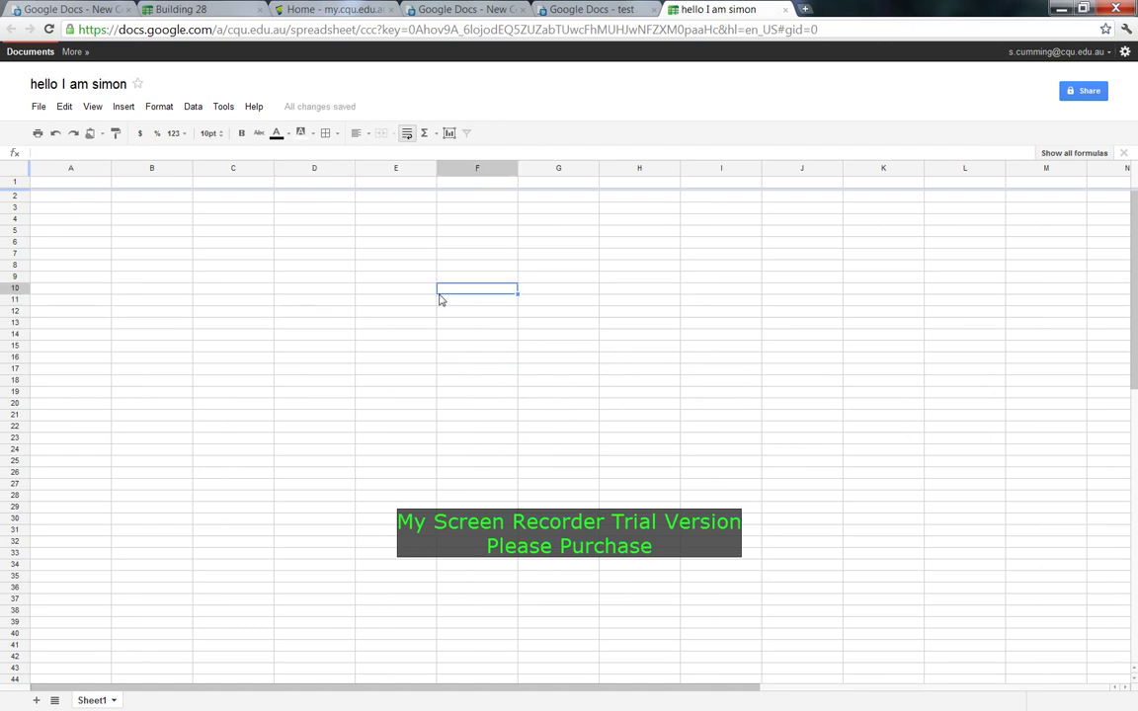